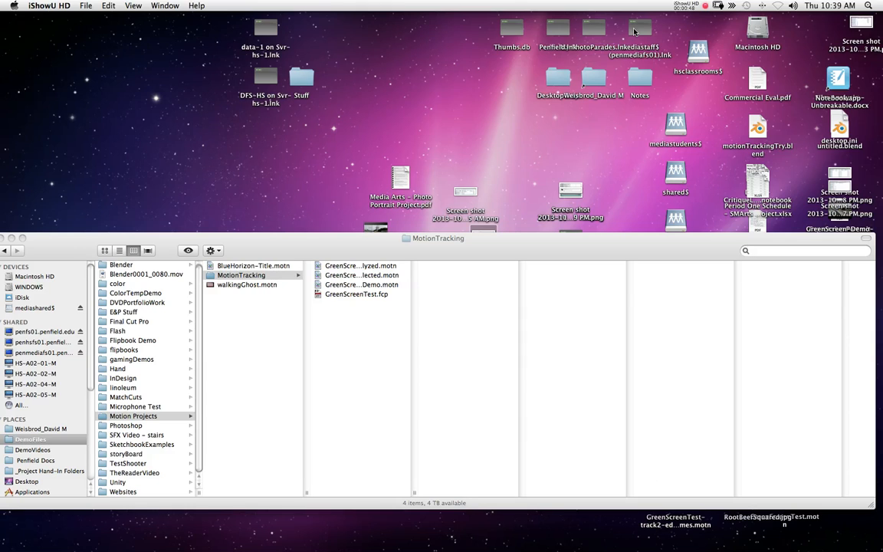
Step: Open the GreenScreen-Demo-MotionAnalyzed.motn project from the MotionTracking folder
{"action": "left_click", "coordinate": [442, 494]}
{"action": "double_click", "coordinate": [413, 493]}
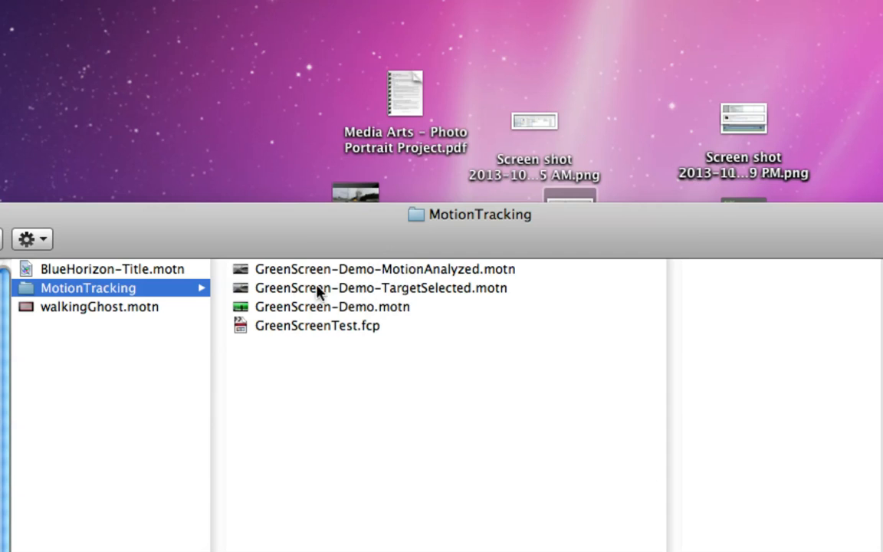
{"action": "left_click", "coordinate": [244, 272]}
{"action": "double_click", "coordinate": [245, 274]}
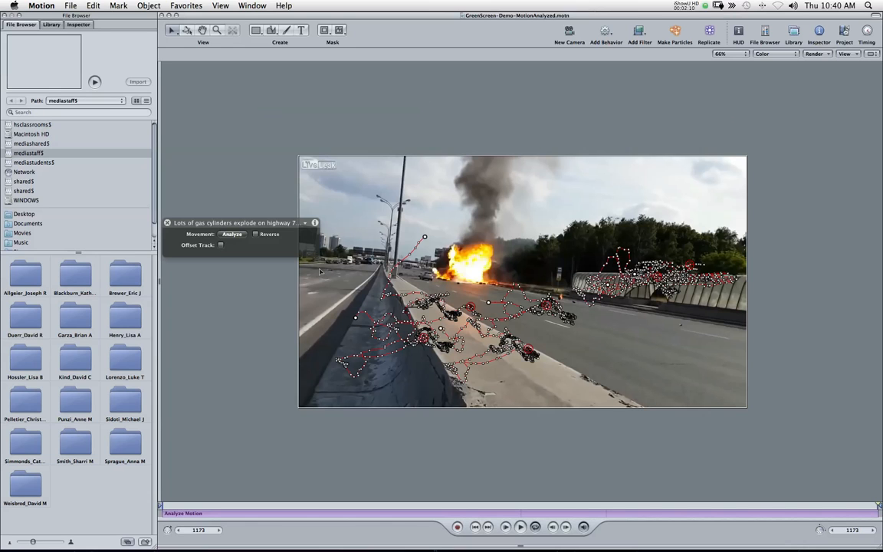
Step: Show the Project and Timing panes, reposition the canvas, and switch to the Inspector
{"action": "left_click", "coordinate": [866, 32]}
{"action": "left_click", "coordinate": [845, 32]}
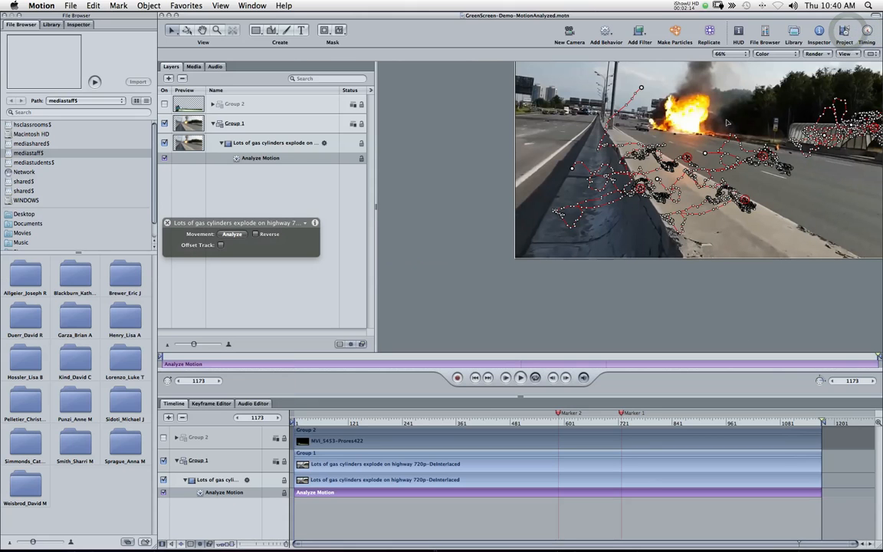
{"action": "left_click_drag", "start_coordinate": [673, 184], "coordinate": [596, 185]}
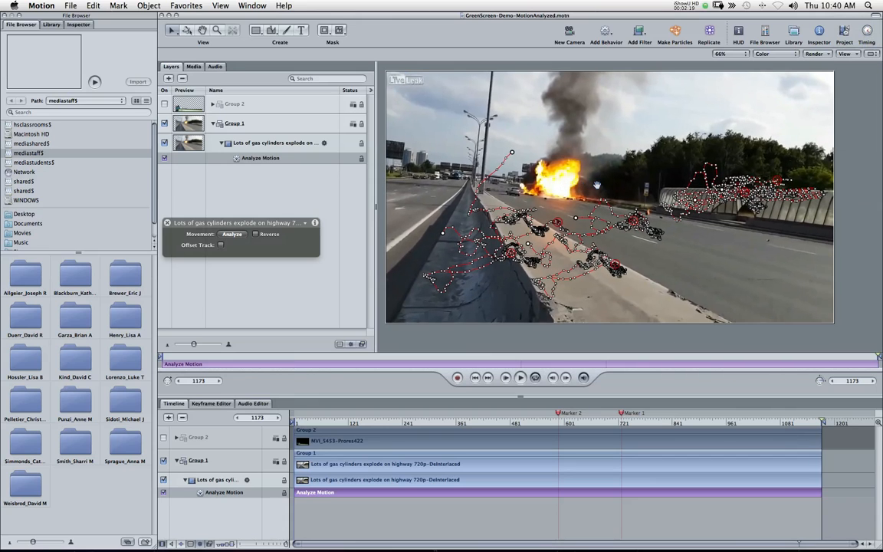
{"action": "left_click", "coordinate": [77, 26]}
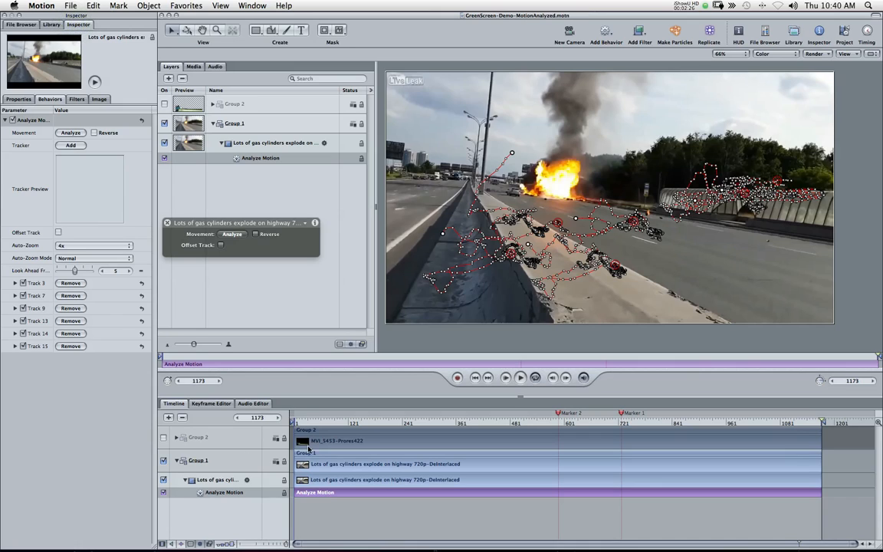
Step: Return to the first frame and disable every Analyze Motion track except Track 3
{"action": "left_click", "coordinate": [295, 421]}
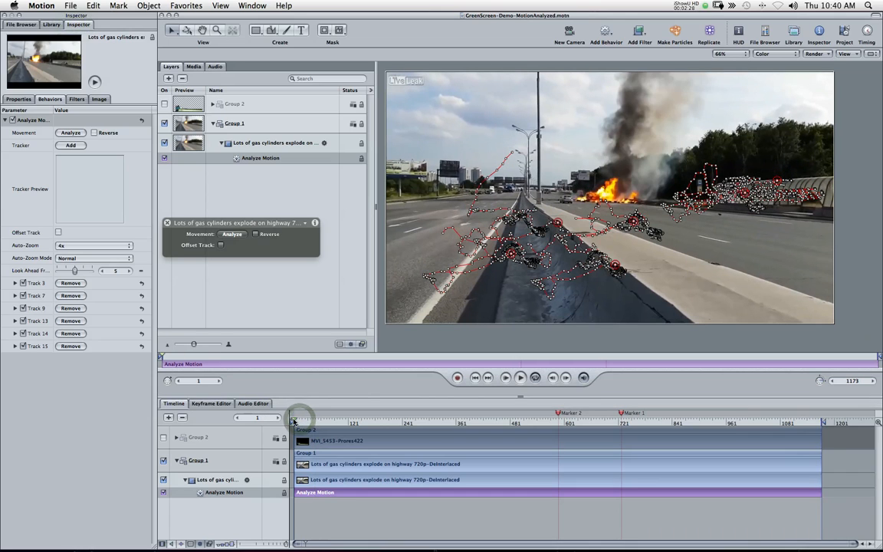
{"action": "left_click", "coordinate": [23, 333]}
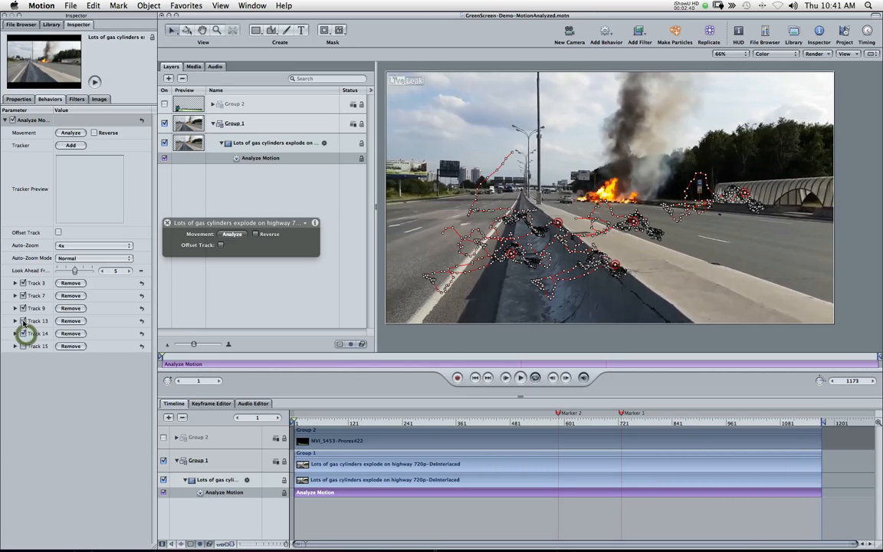
{"action": "left_click", "coordinate": [24, 321]}
{"action": "left_click", "coordinate": [23, 307]}
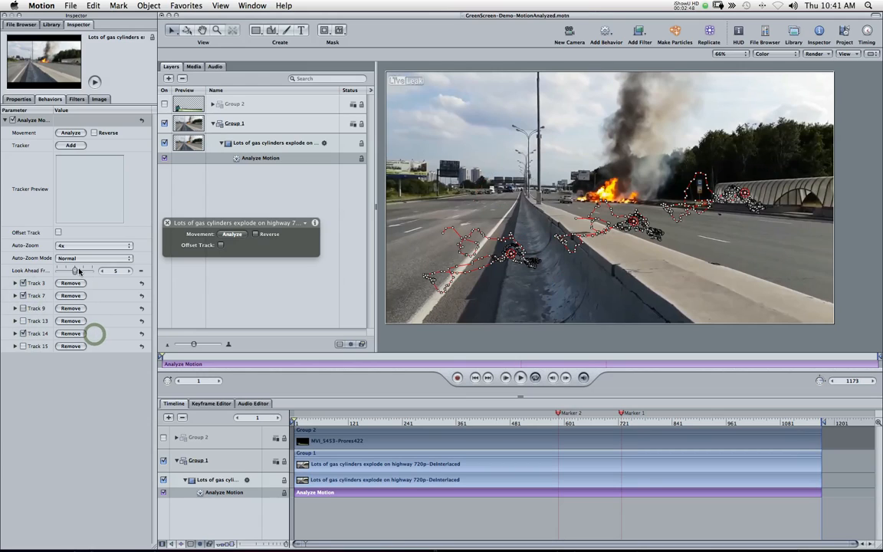
{"action": "left_click", "coordinate": [23, 296]}
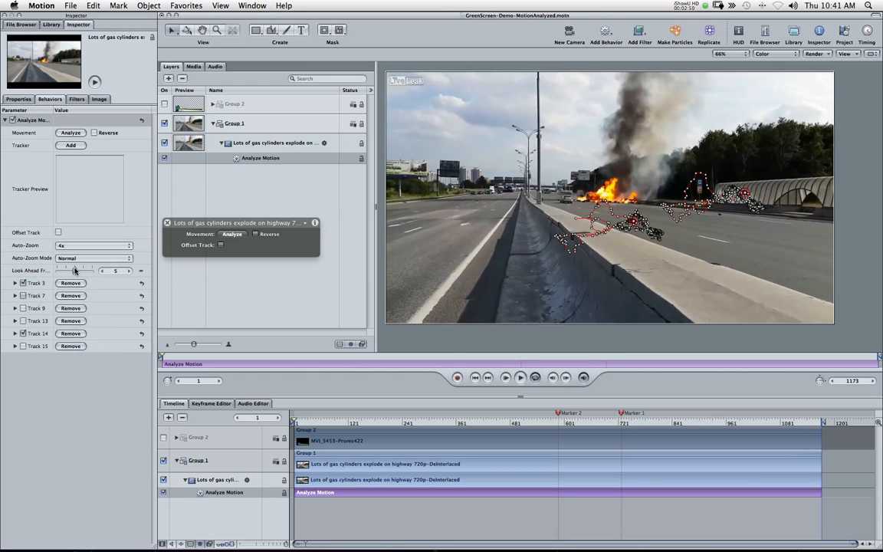
{"action": "left_click", "coordinate": [23, 333]}
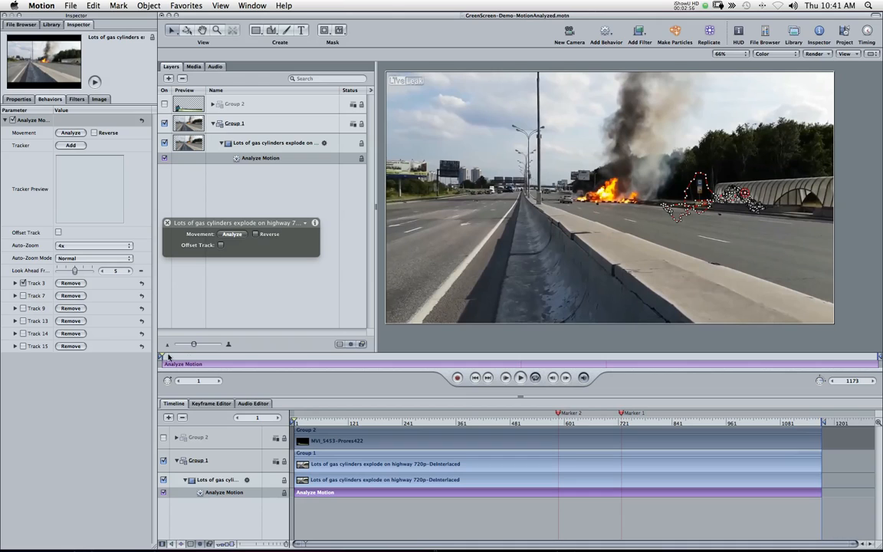
Step: Play back the clip to review how Track 3 follows the footage
{"action": "left_click", "coordinate": [520, 377]}
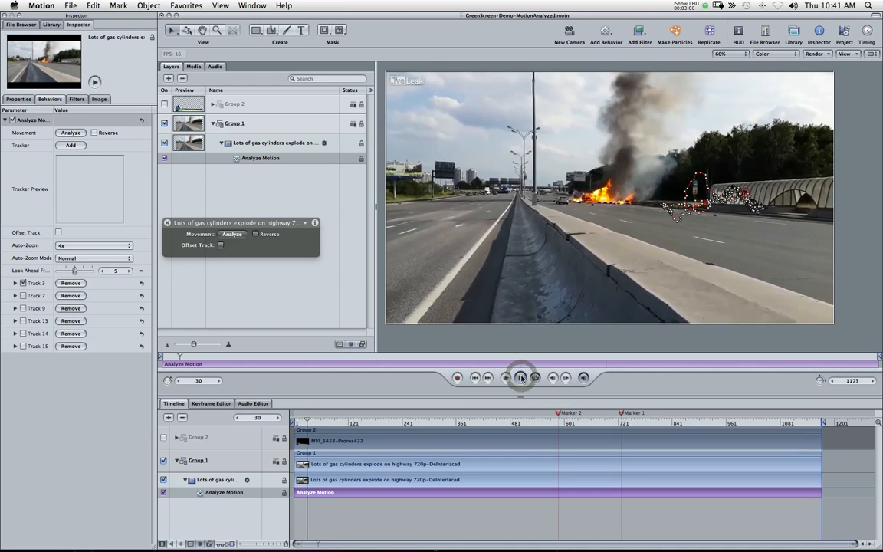
{"action": "left_click", "coordinate": [521, 378]}
{"action": "key", "text": "XF86AudioMute"}
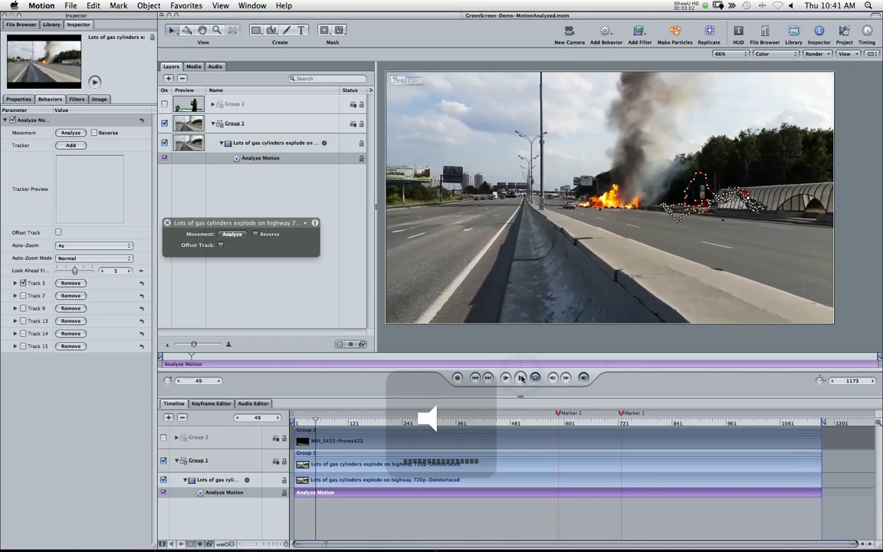
{"action": "left_click", "coordinate": [520, 377]}
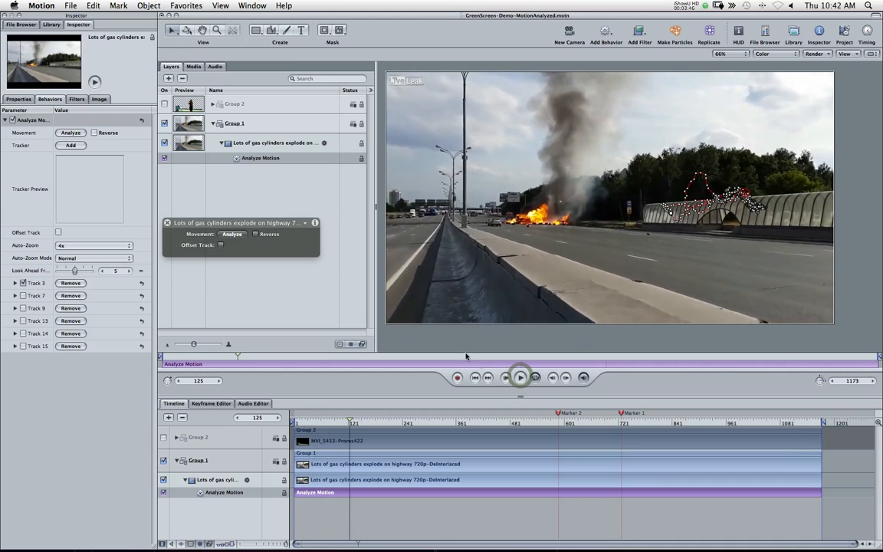
Step: Return to the first frame and show only Track 9 instead of Track 3
{"action": "left_click", "coordinate": [297, 421]}
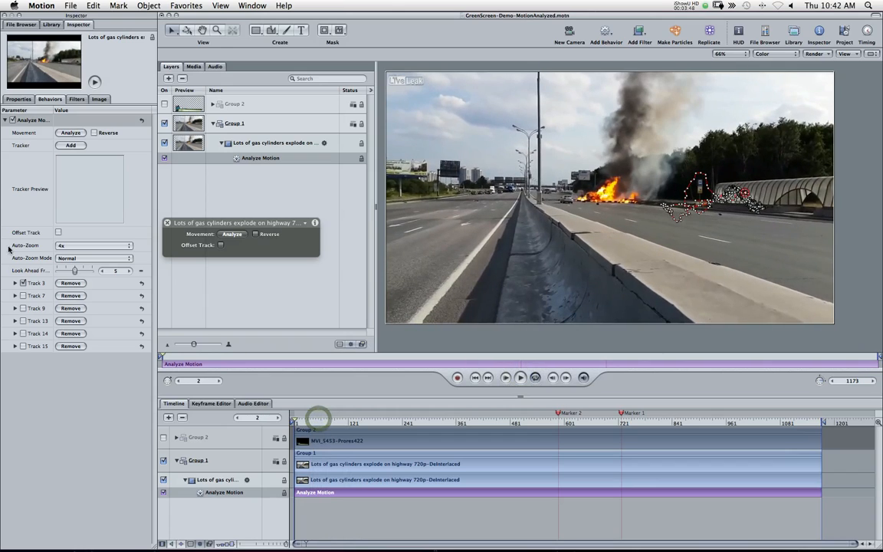
{"action": "left_click", "coordinate": [23, 284]}
{"action": "left_click", "coordinate": [23, 295]}
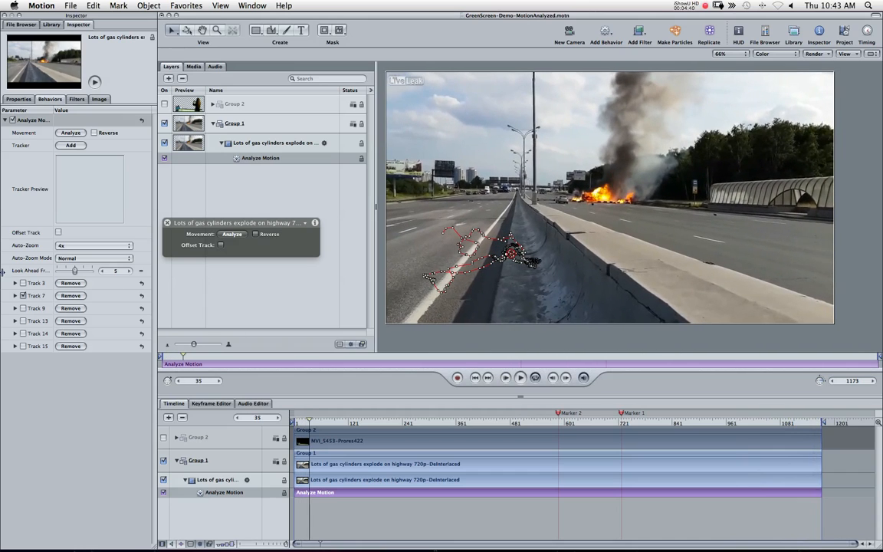
{"action": "left_click", "coordinate": [23, 307]}
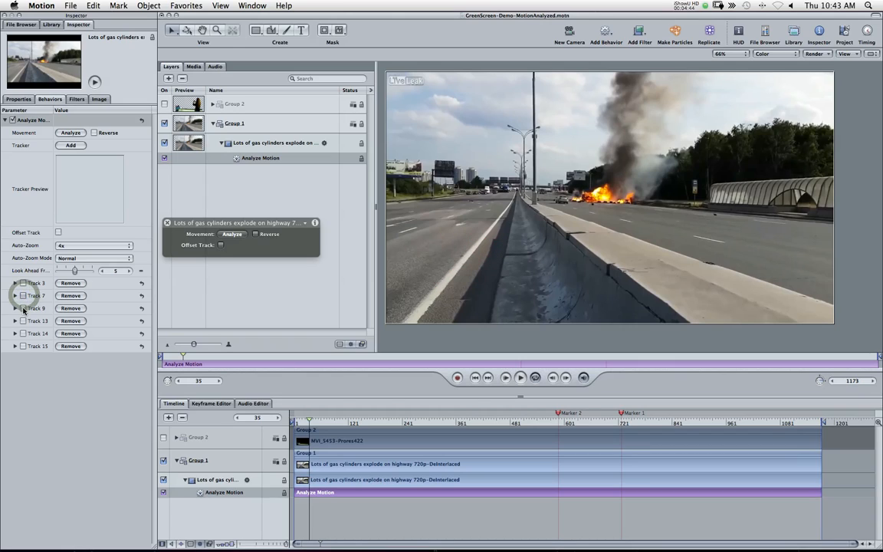
{"action": "left_click", "coordinate": [32, 308]}
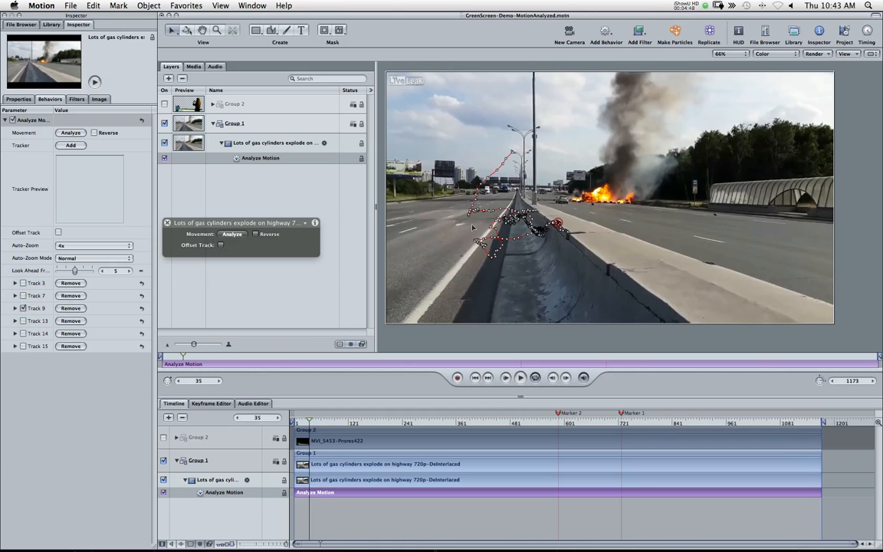
Step: Rewind, select Track 9's tracking point, and play it back to check it
{"action": "left_click_drag", "start_coordinate": [306, 425], "coordinate": [293, 424]}
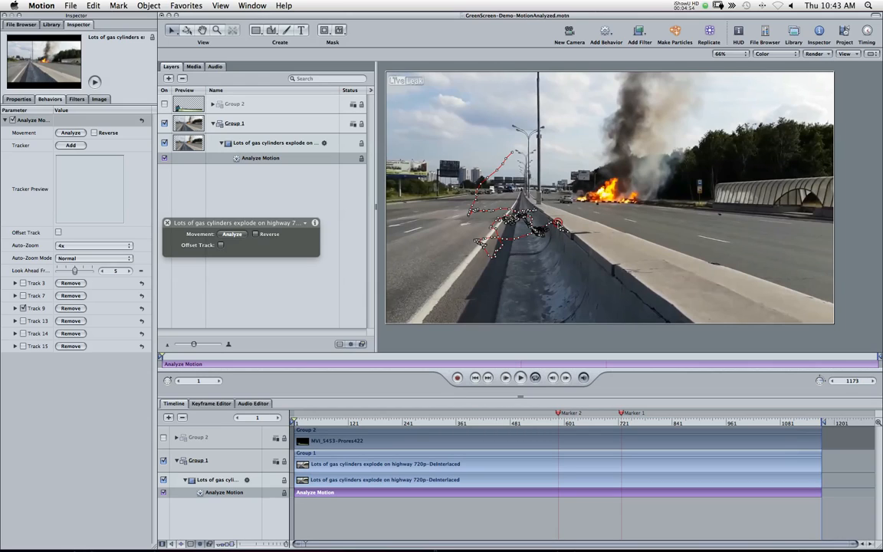
{"action": "left_click", "coordinate": [557, 223]}
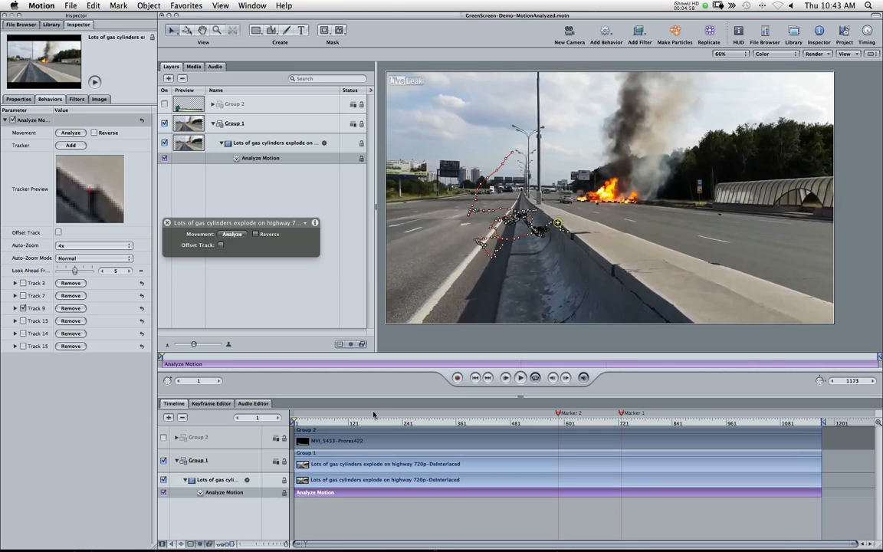
{"action": "key", "text": "space"}
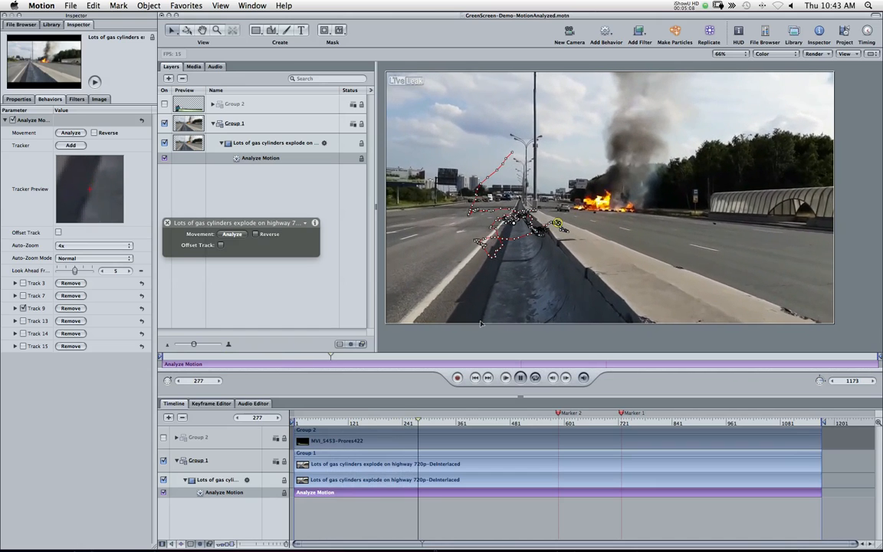
{"action": "key", "text": "space"}
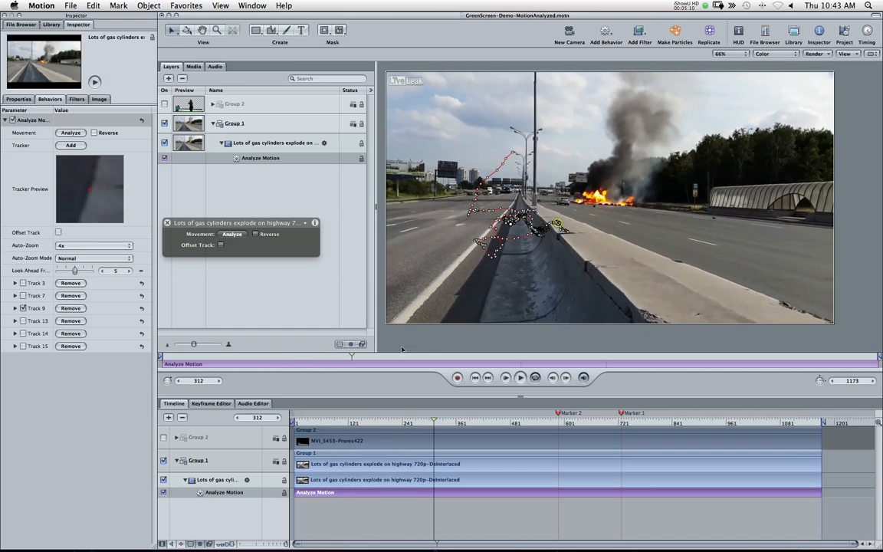
Step: Remove Track 9 from the Analyze Motion behavior
{"action": "left_click", "coordinate": [73, 309]}
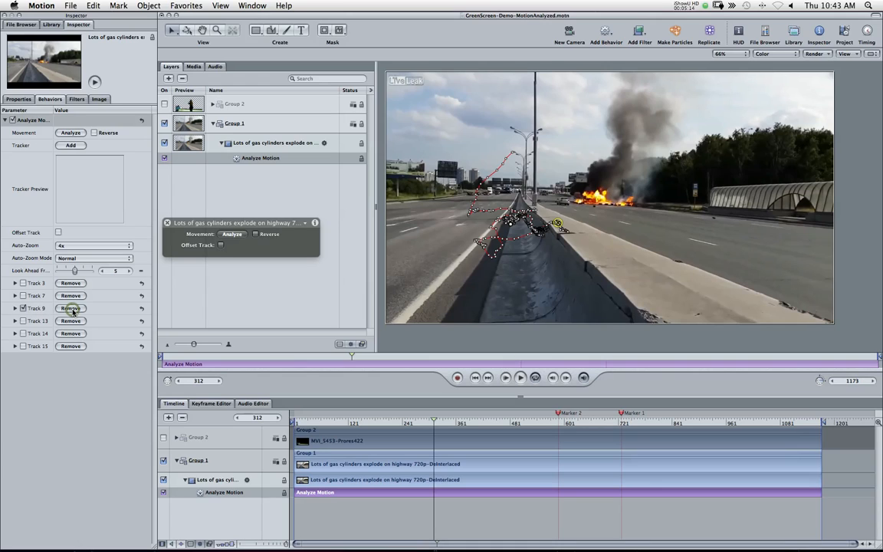
{"action": "left_click", "coordinate": [73, 309]}
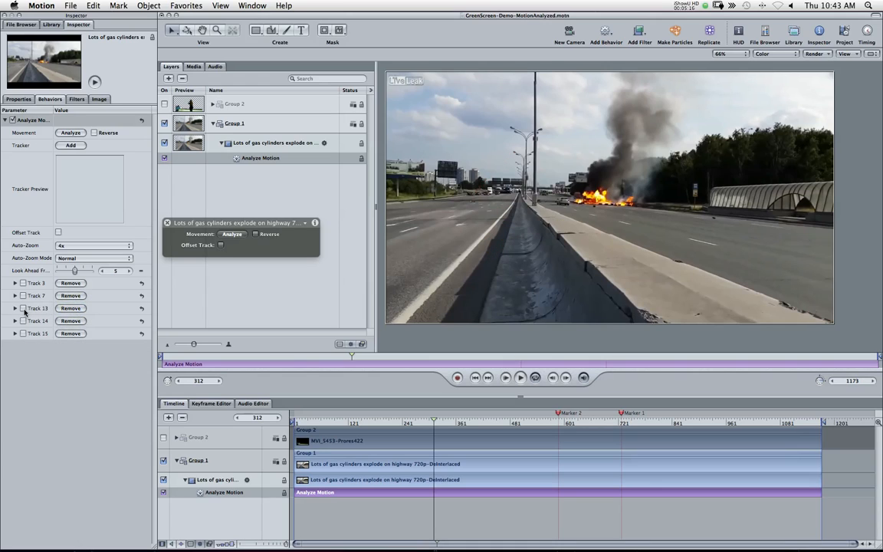
Step: Rewind and play the clip to review the remaining enabled track, then return to the start
{"action": "left_click", "coordinate": [295, 423]}
{"action": "left_click_drag", "start_coordinate": [295, 424], "coordinate": [294, 424]}
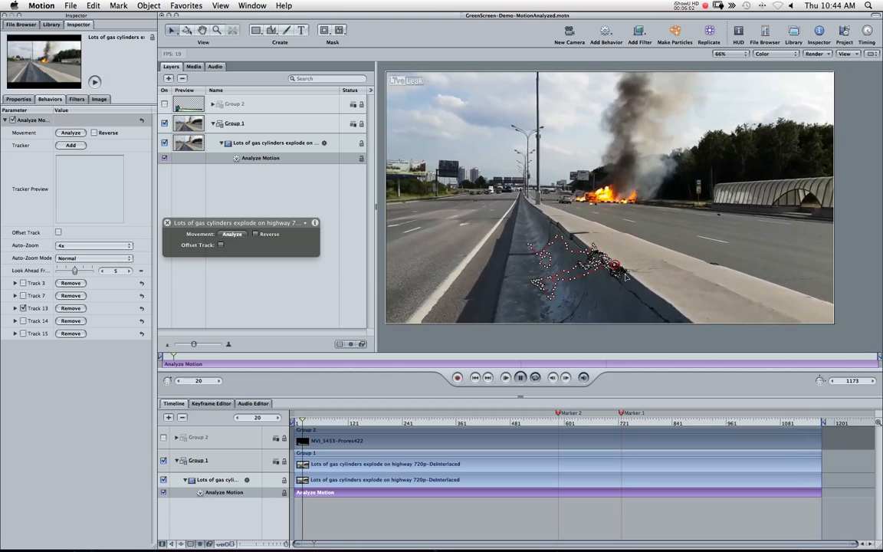
{"action": "left_click", "coordinate": [519, 377]}
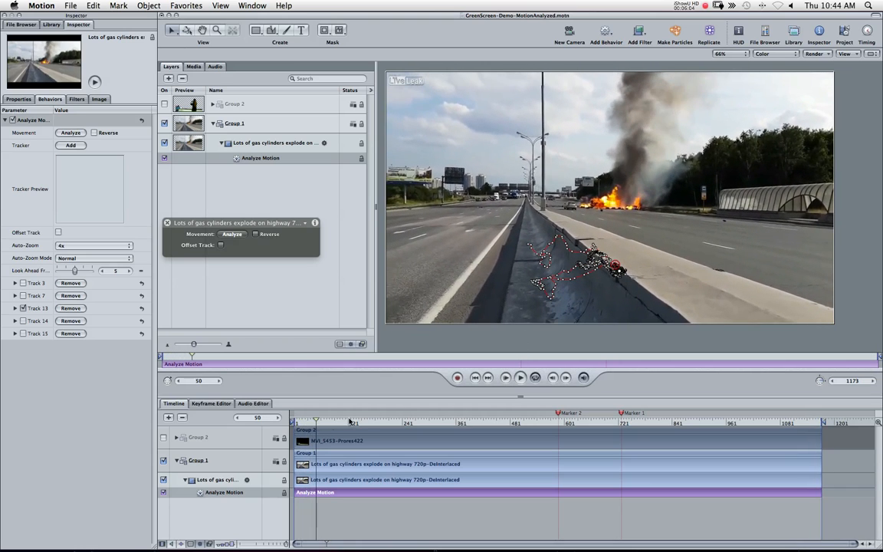
{"action": "left_click_drag", "start_coordinate": [302, 422], "coordinate": [299, 421]}
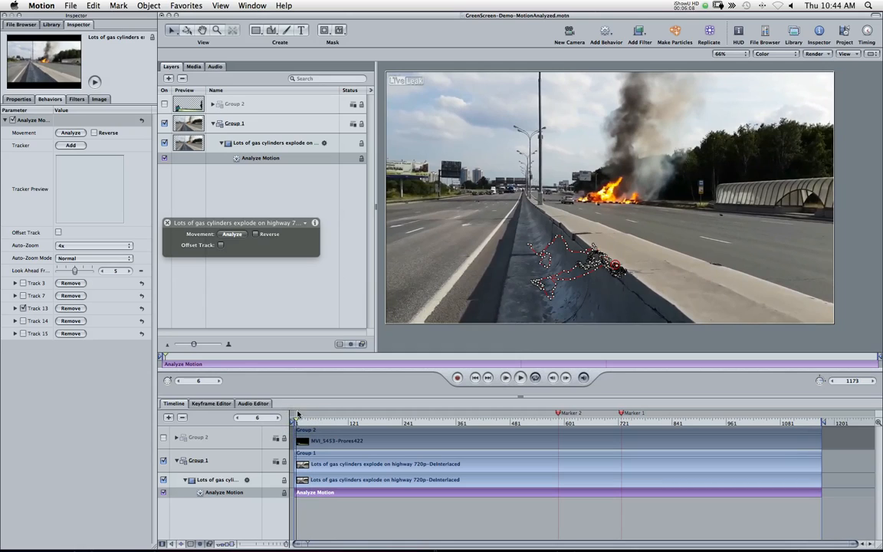
Step: Re-enable Track 3, turn on the Group 2 layer, and expand Group 2 in the timeline
{"action": "left_click", "coordinate": [24, 283]}
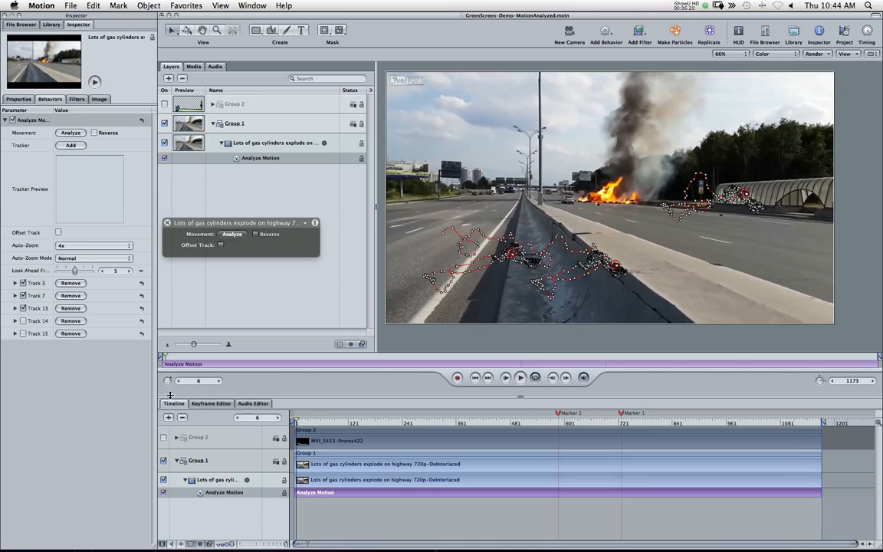
{"action": "left_click", "coordinate": [162, 438]}
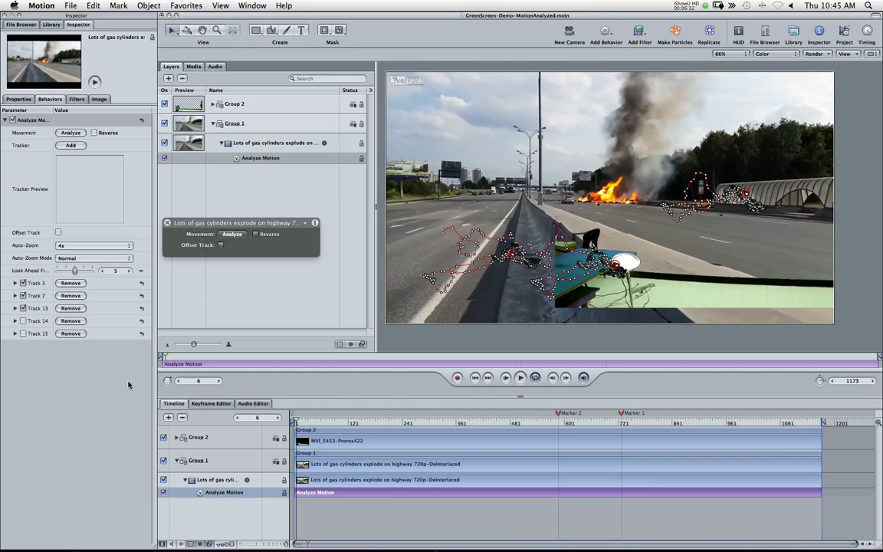
{"action": "left_click", "coordinate": [175, 438]}
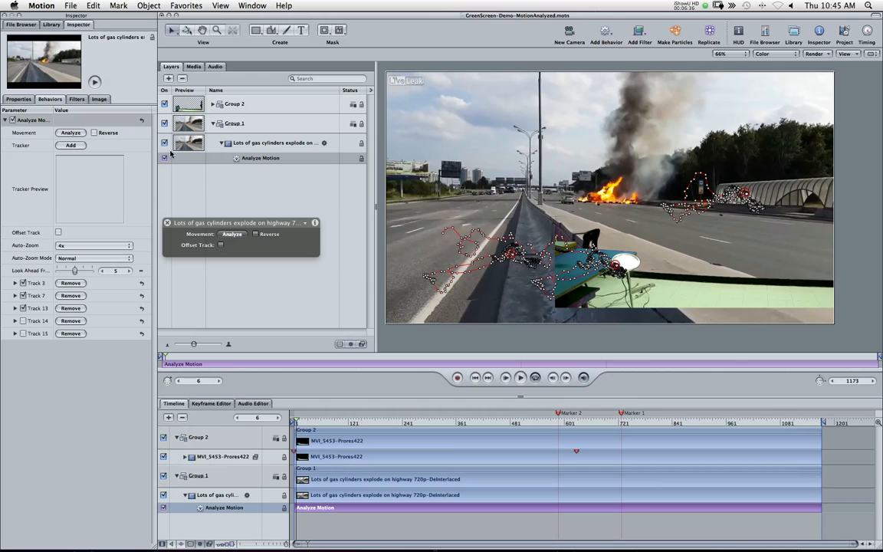
Step: Apply the Match Move behavior from the Motion Tracking behaviors library to Group 2
{"action": "left_click", "coordinate": [51, 24]}
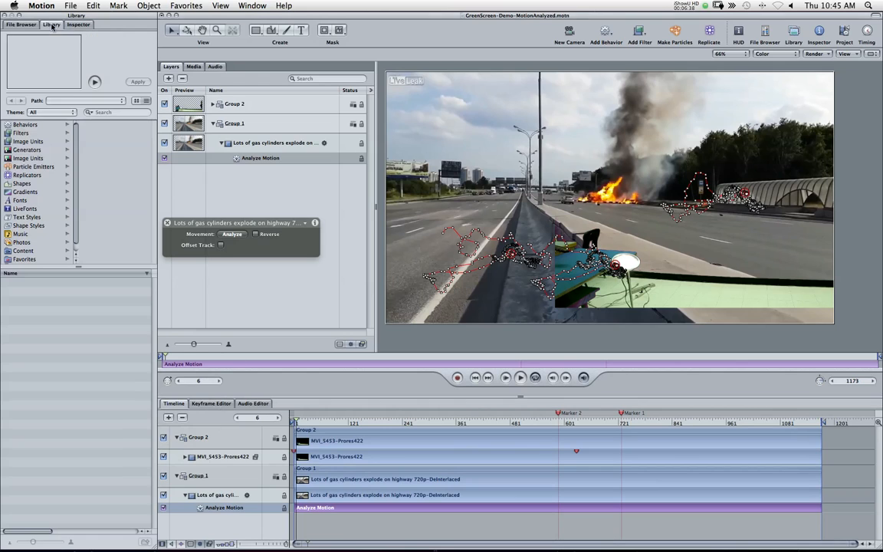
{"action": "left_click", "coordinate": [26, 125]}
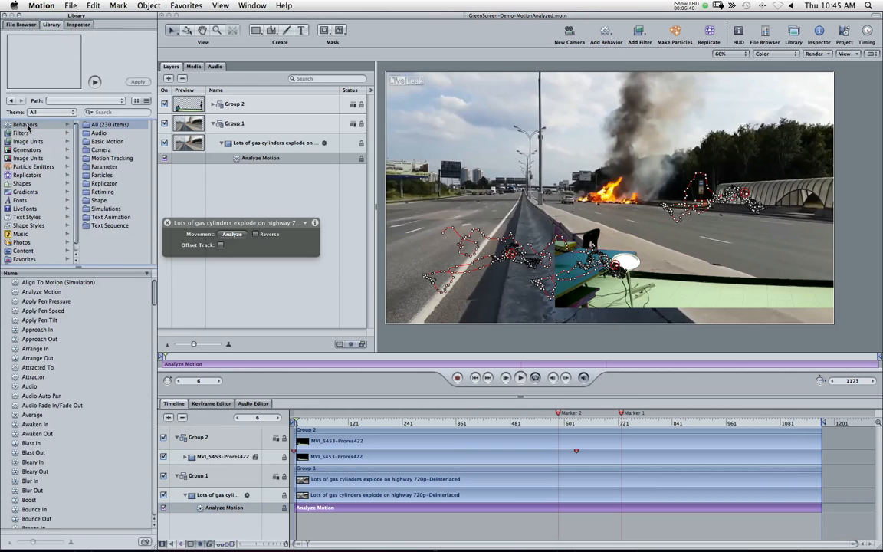
{"action": "left_click", "coordinate": [99, 157]}
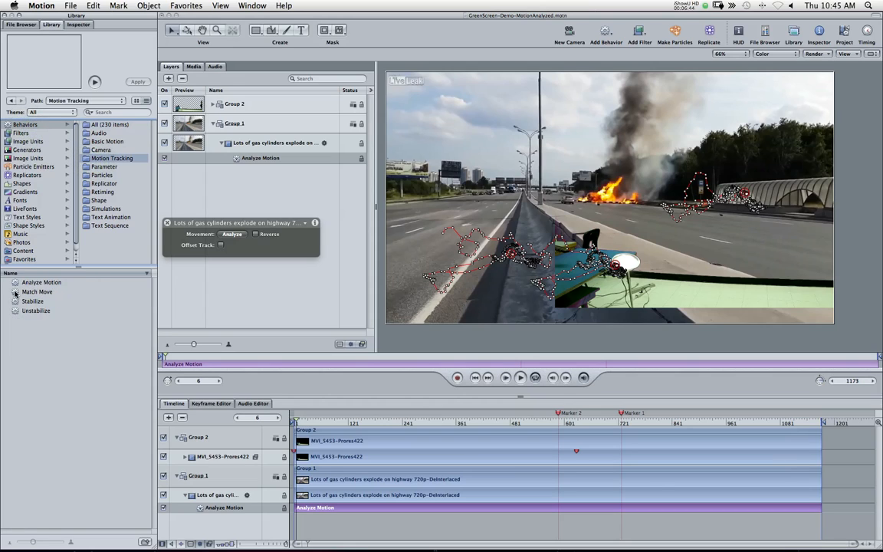
{"action": "left_click_drag", "start_coordinate": [104, 297], "coordinate": [226, 439]}
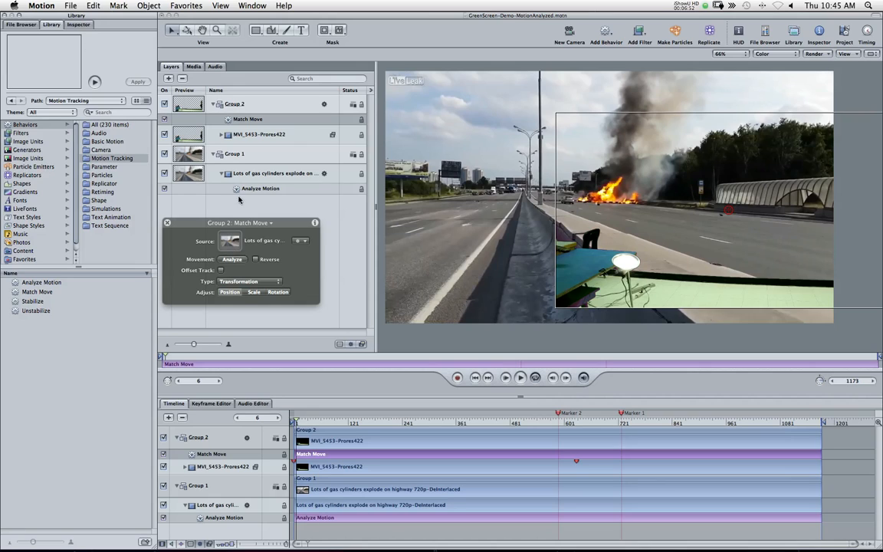
Step: Set Match Move's source to the highway clip's Analyze Motion behavior
{"action": "left_click", "coordinate": [79, 25]}
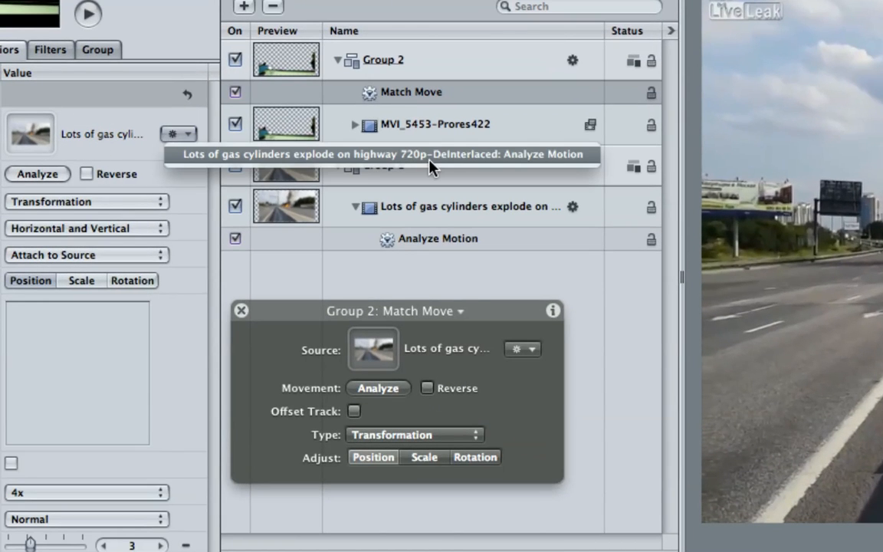
{"action": "left_click", "coordinate": [558, 161]}
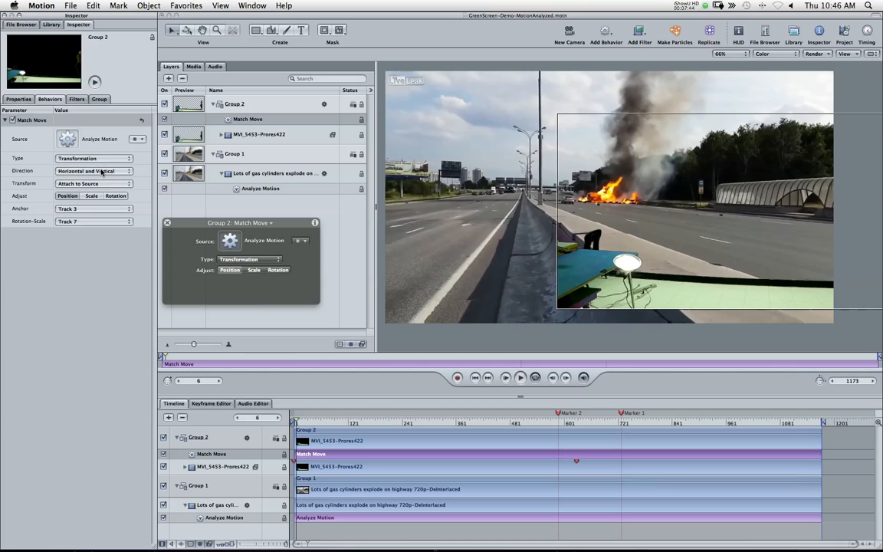
Step: Enable the Rotation adjustment in the Match Move behavior, keeping Direction at Horizontal and Vertical
{"action": "left_click", "coordinate": [101, 172]}
{"action": "left_click", "coordinate": [101, 170]}
{"action": "left_click", "coordinate": [116, 196]}
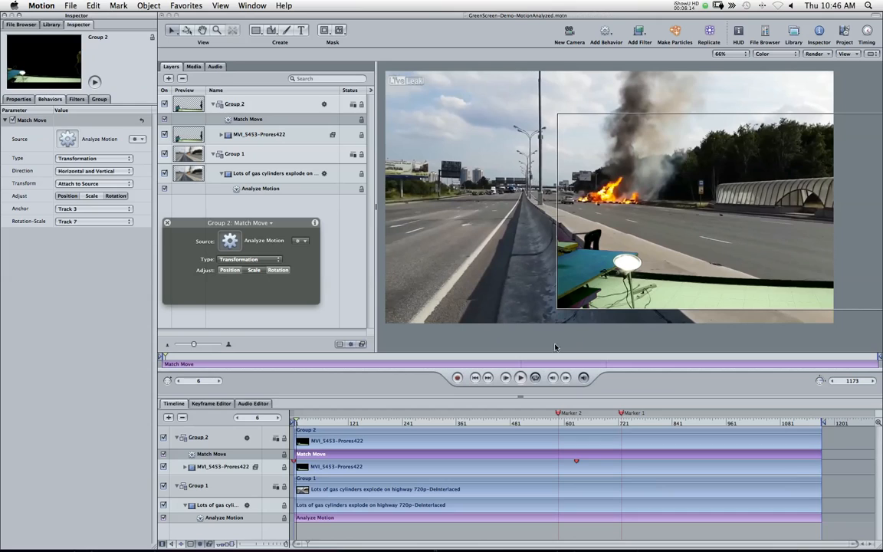
Step: Play the match-moved composite from the start to review it, then return to the first frame
{"action": "key", "text": "Home"}
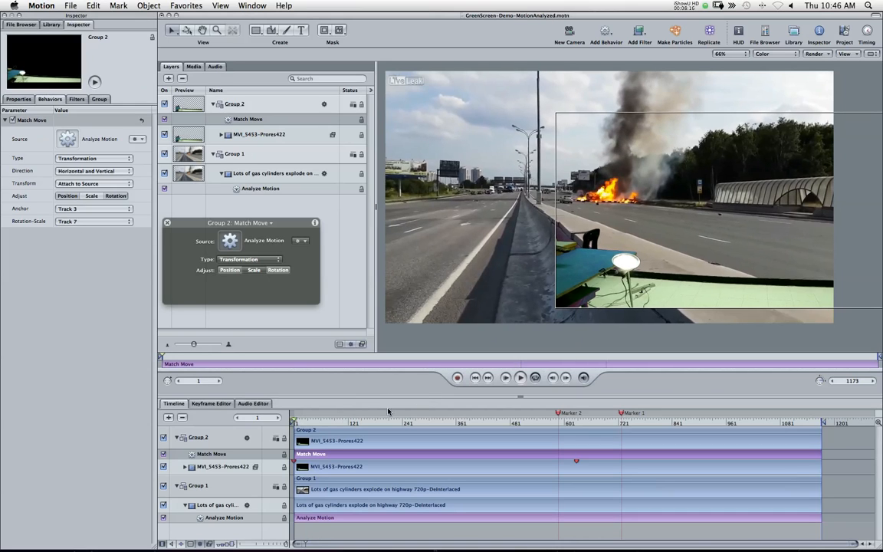
{"action": "left_click", "coordinate": [519, 377]}
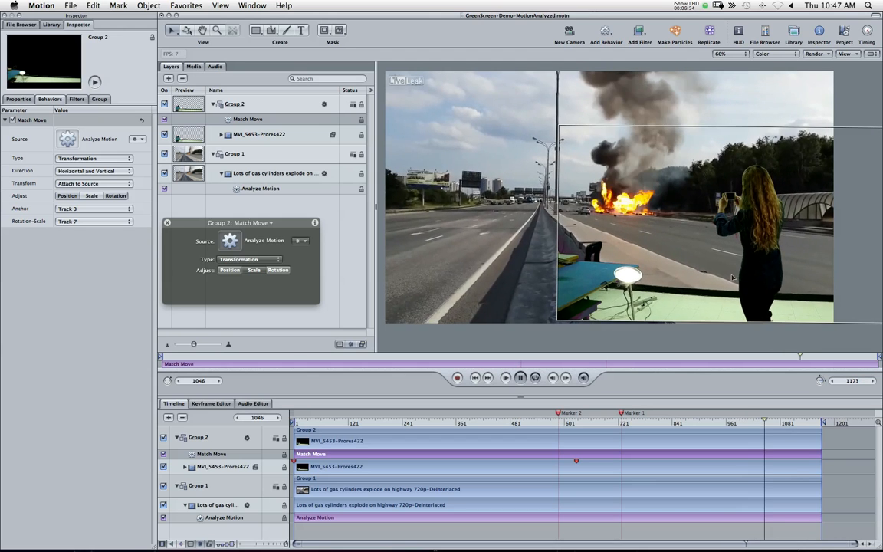
{"action": "left_click", "coordinate": [520, 377]}
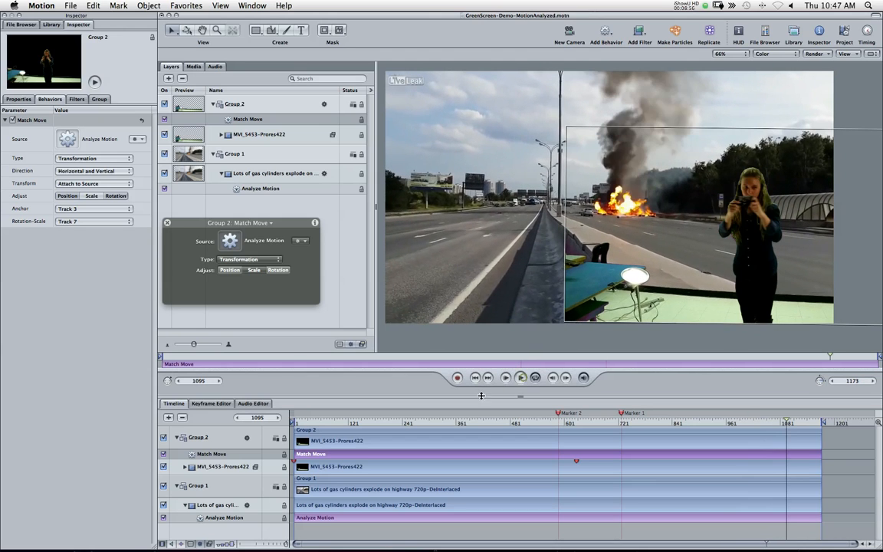
{"action": "left_click", "coordinate": [296, 423]}
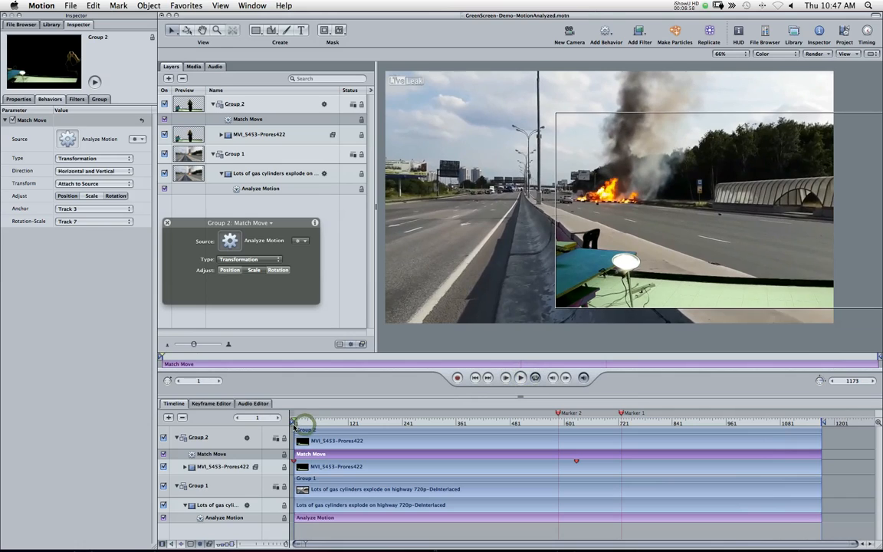
Step: Set Match Move's Anchor to Track 7 and its Rotation-Scale to Track 13
{"action": "left_click", "coordinate": [67, 209]}
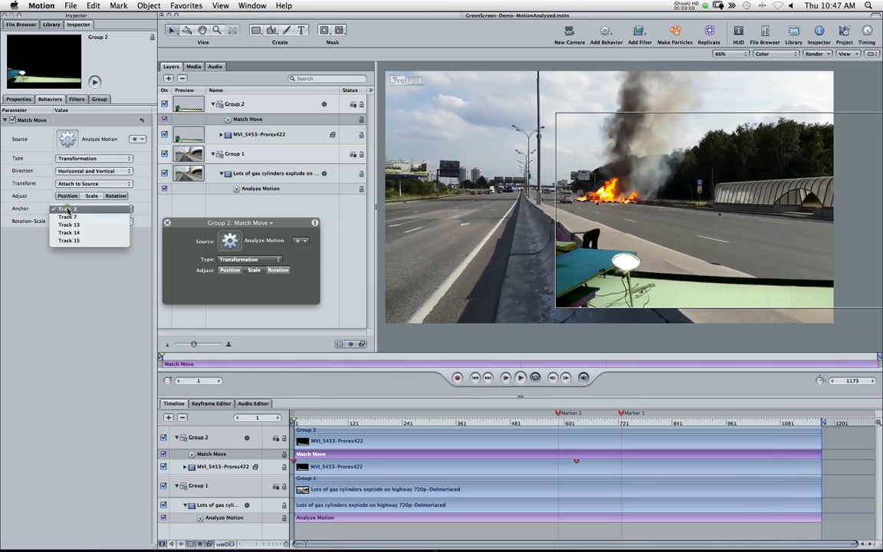
{"action": "left_click", "coordinate": [67, 217]}
{"action": "left_click", "coordinate": [82, 222]}
{"action": "left_click", "coordinate": [83, 230]}
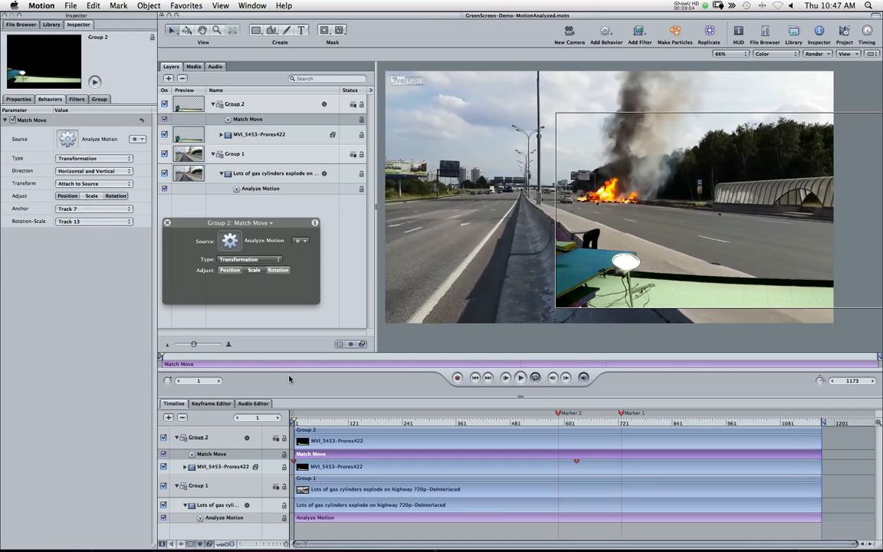
Step: Play the result while toggling Match Move's Scale and Rotation adjustments, then return to the first frame
{"action": "left_click", "coordinate": [520, 377]}
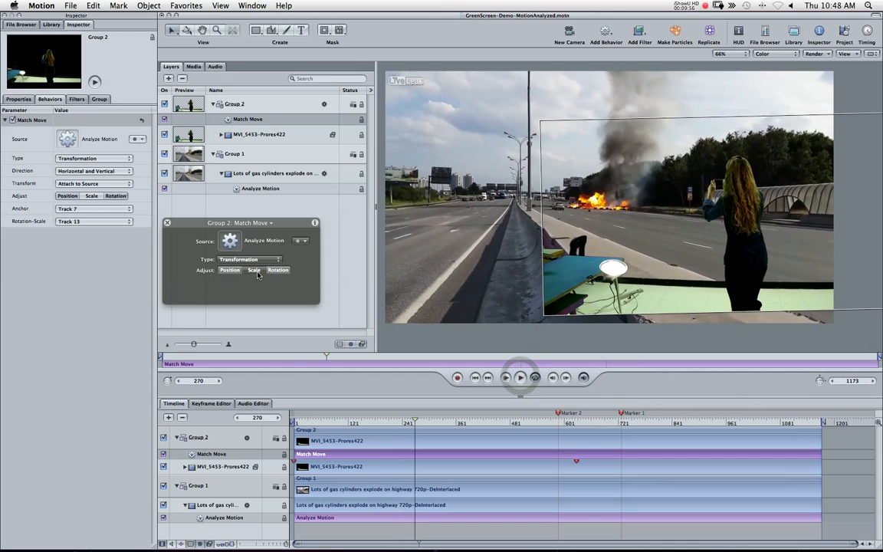
{"action": "left_click", "coordinate": [91, 197]}
{"action": "left_click", "coordinate": [120, 198]}
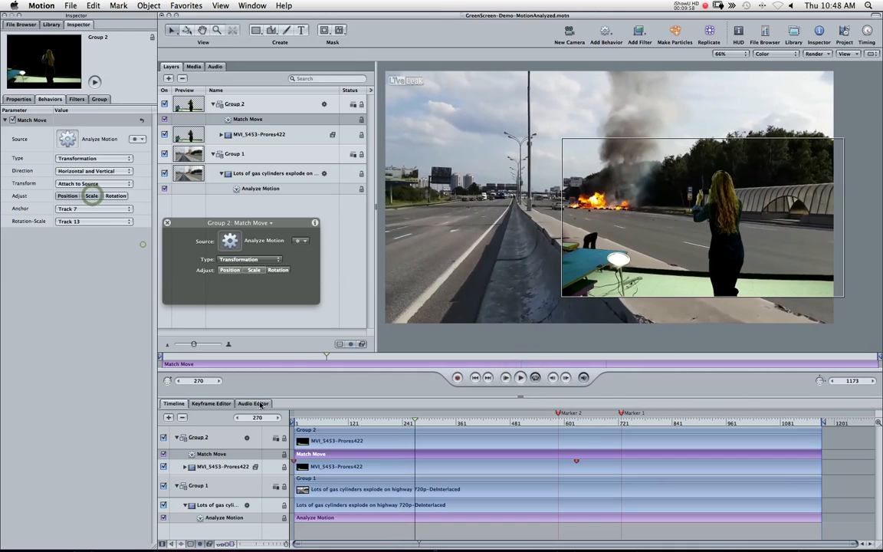
{"action": "left_click_drag", "start_coordinate": [308, 423], "coordinate": [289, 423]}
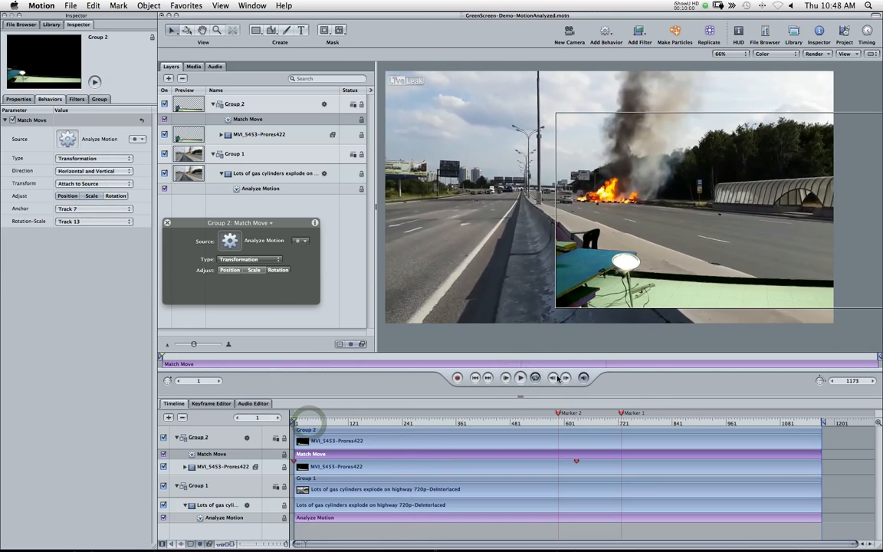
Step: Play the composite again, re-enable the Rotation adjustment, and return to the first frame
{"action": "left_click", "coordinate": [520, 377]}
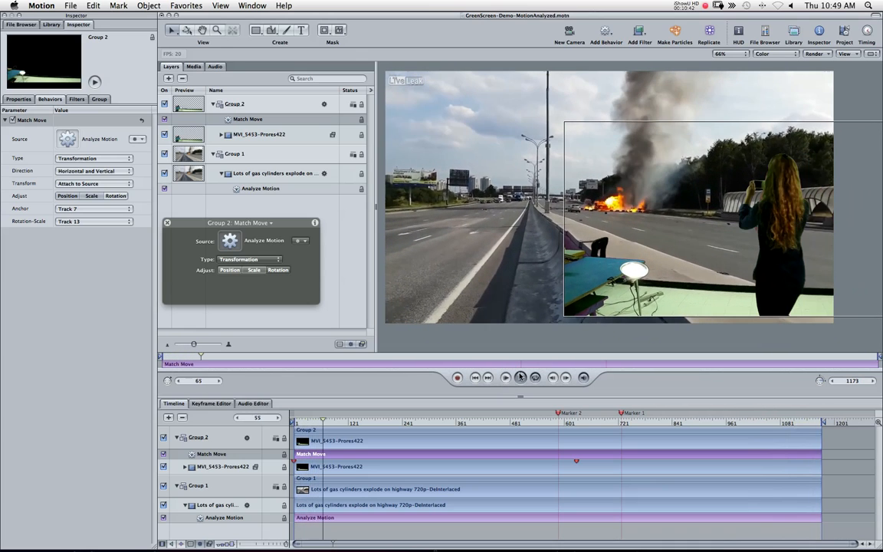
{"action": "left_click", "coordinate": [520, 377]}
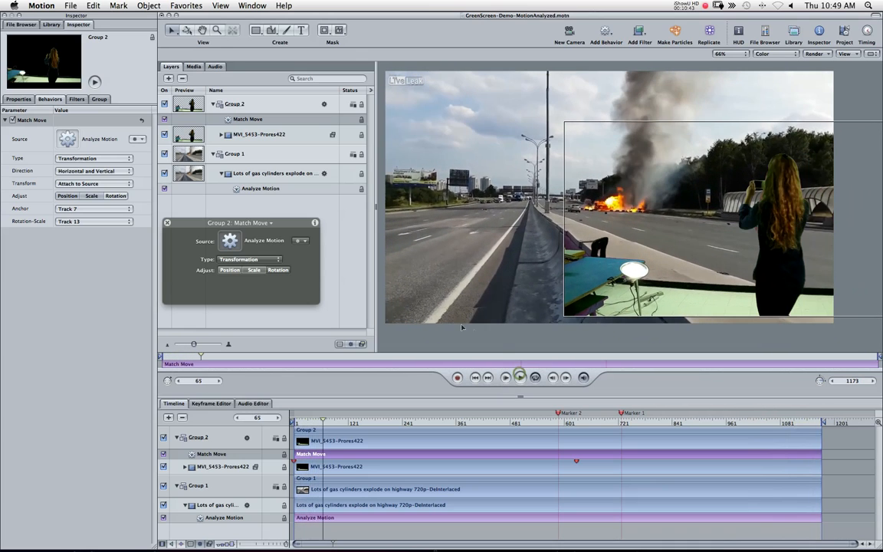
{"action": "left_click", "coordinate": [277, 272]}
{"action": "left_click_drag", "start_coordinate": [310, 424], "coordinate": [295, 424]}
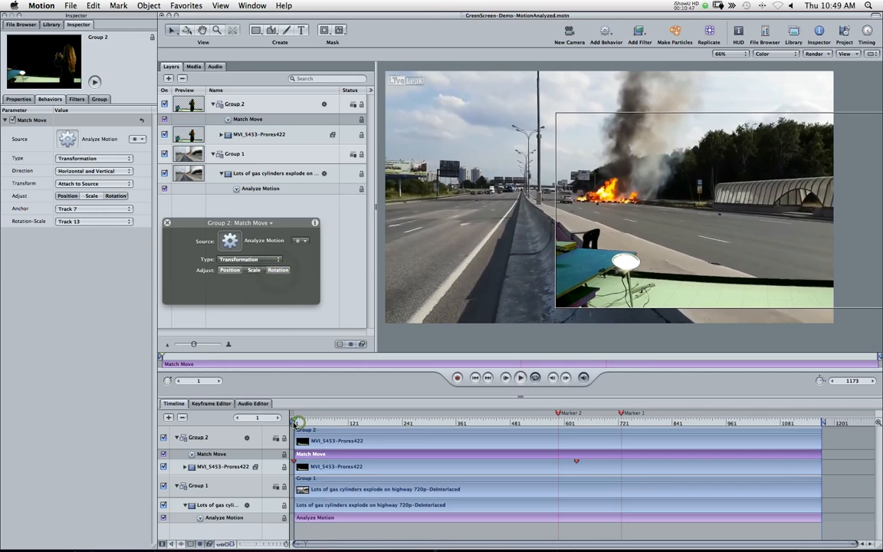
Step: Try Track 14 as Match Move's Rotation-Scale track and play back to review it
{"action": "left_click", "coordinate": [89, 221]}
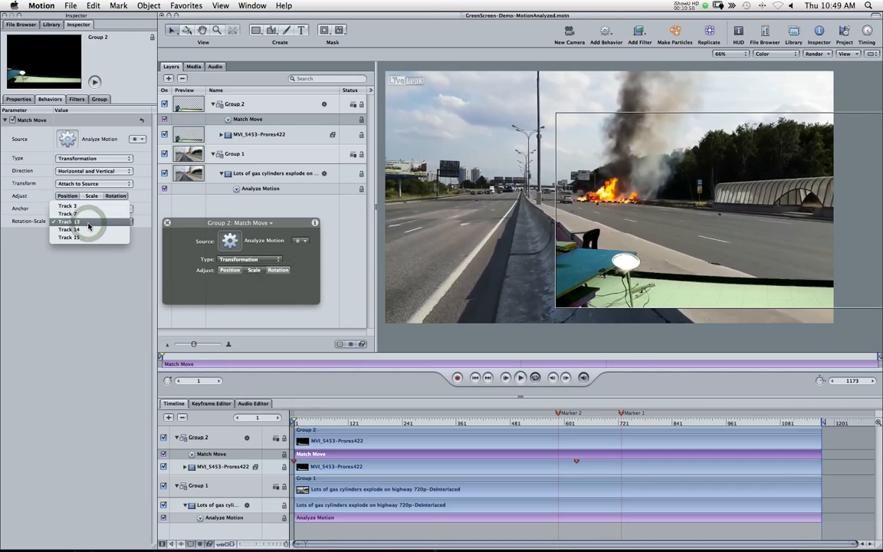
{"action": "left_click", "coordinate": [89, 230]}
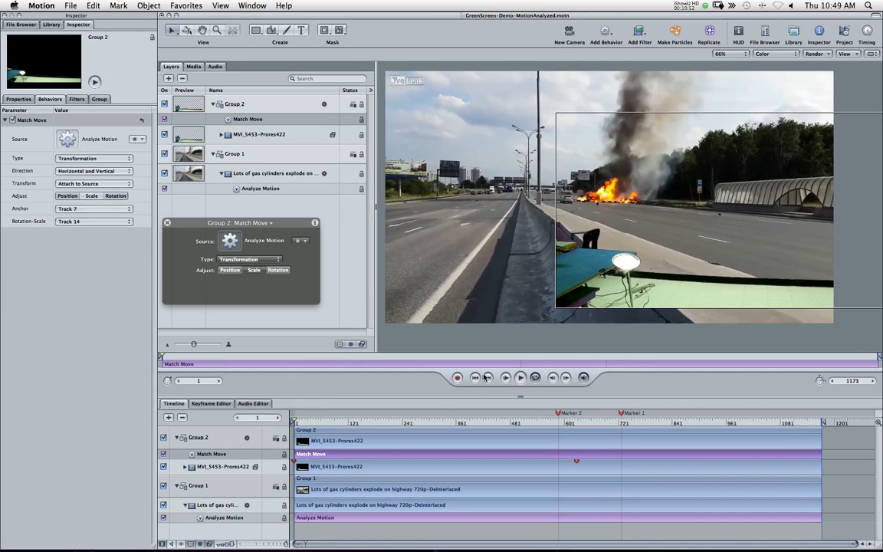
{"action": "left_click", "coordinate": [520, 377]}
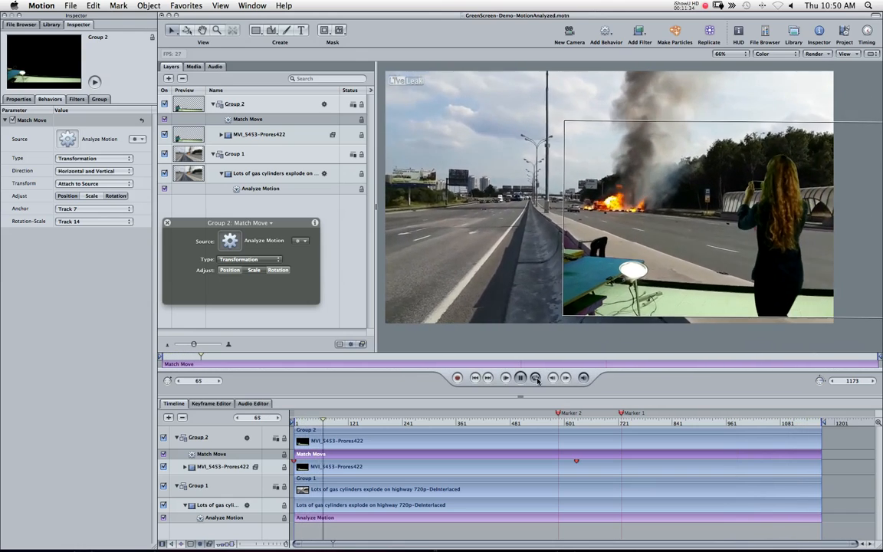
{"action": "left_click", "coordinate": [519, 378]}
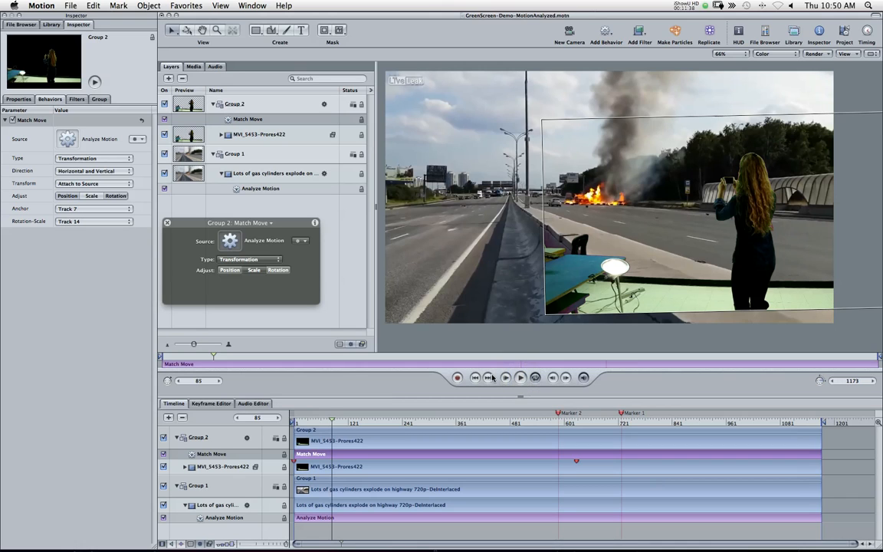
{"action": "left_click_drag", "start_coordinate": [322, 422], "coordinate": [295, 421]}
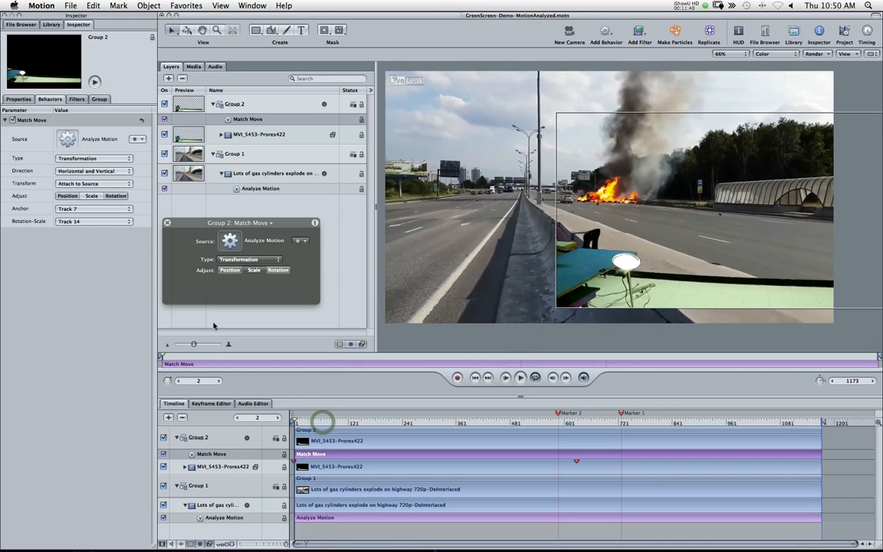
Step: Set Rotation-Scale back to Track 13 and close the Match Move HUD
{"action": "left_click", "coordinate": [86, 221]}
{"action": "left_click", "coordinate": [85, 218]}
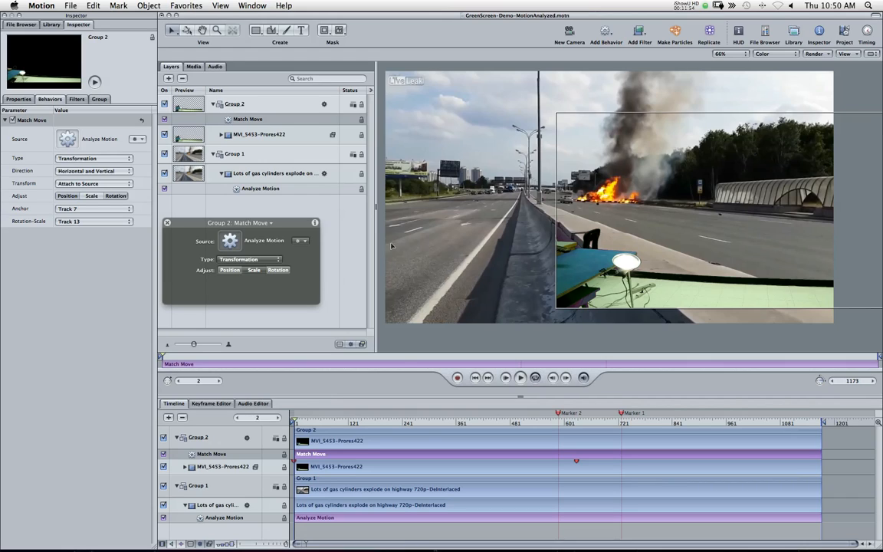
{"action": "left_click", "coordinate": [168, 224]}
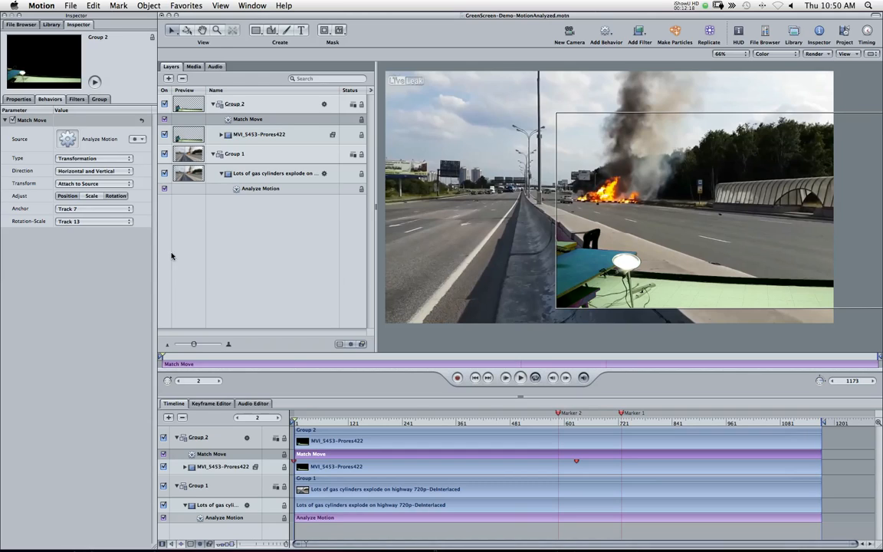
Step: Show the Analyze Motion curves in the Keyframe Editor and hide the Track 3 curves
{"action": "left_click", "coordinate": [219, 519]}
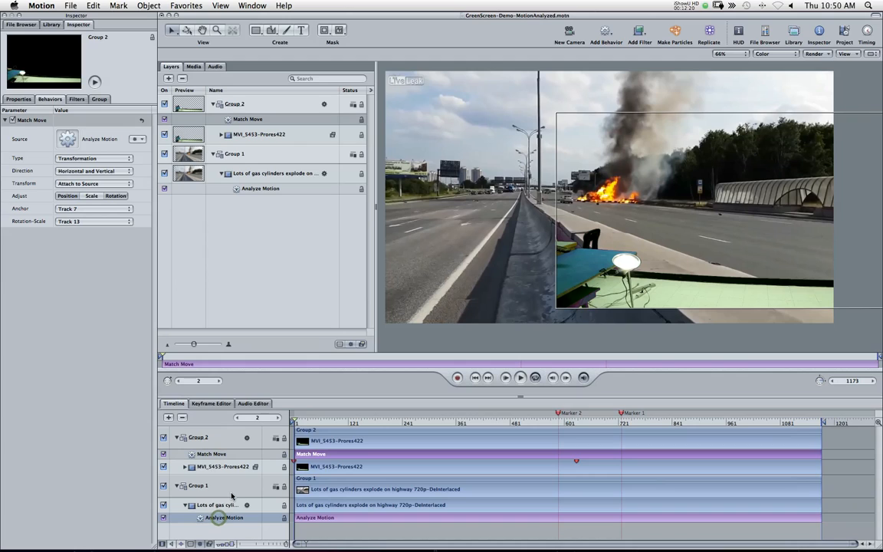
{"action": "left_click", "coordinate": [219, 406]}
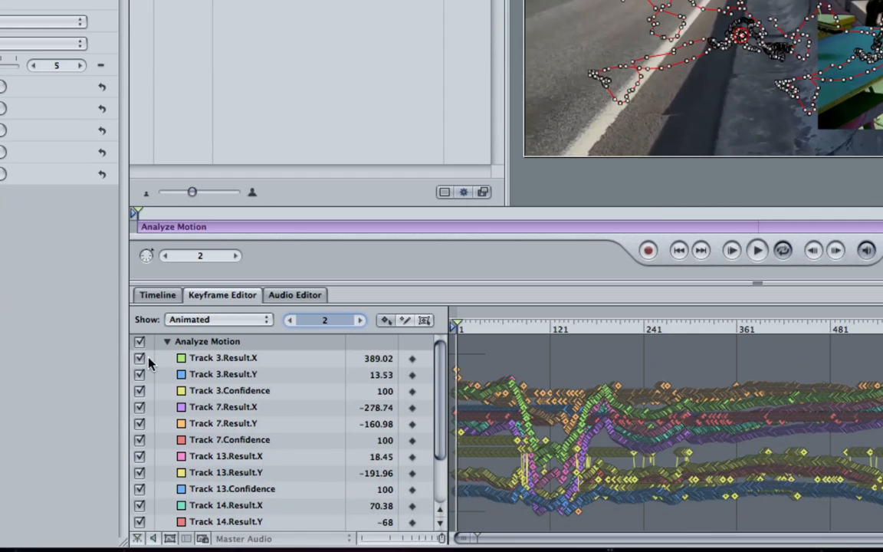
{"action": "left_click", "coordinate": [152, 364]}
{"action": "left_click", "coordinate": [139, 372]}
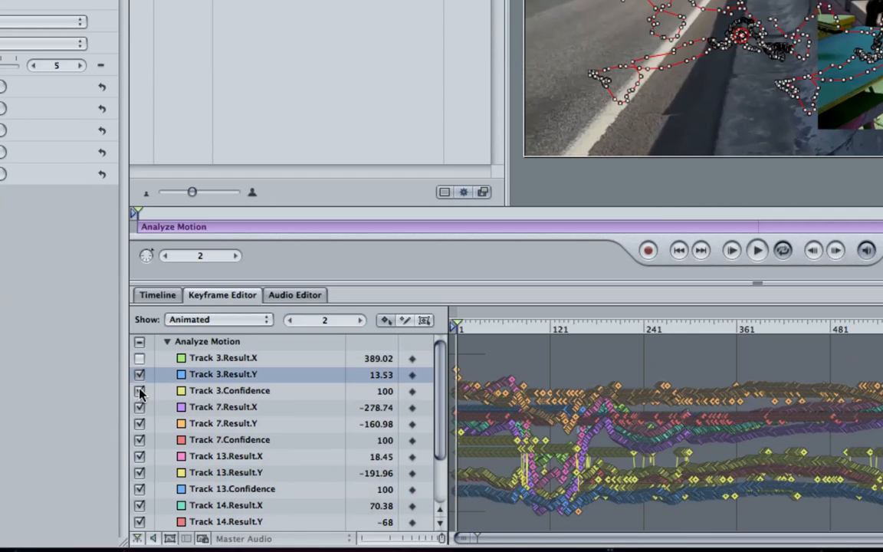
{"action": "left_click", "coordinate": [140, 392]}
Step: Hide the Track 14 and Track 15 curves in the Keyframe Editor
{"action": "scroll", "coordinate": [148, 451], "scroll_direction": "down", "scroll_amount": 1}
{"action": "scroll", "coordinate": [148, 451], "scroll_direction": "down", "scroll_amount": 4}
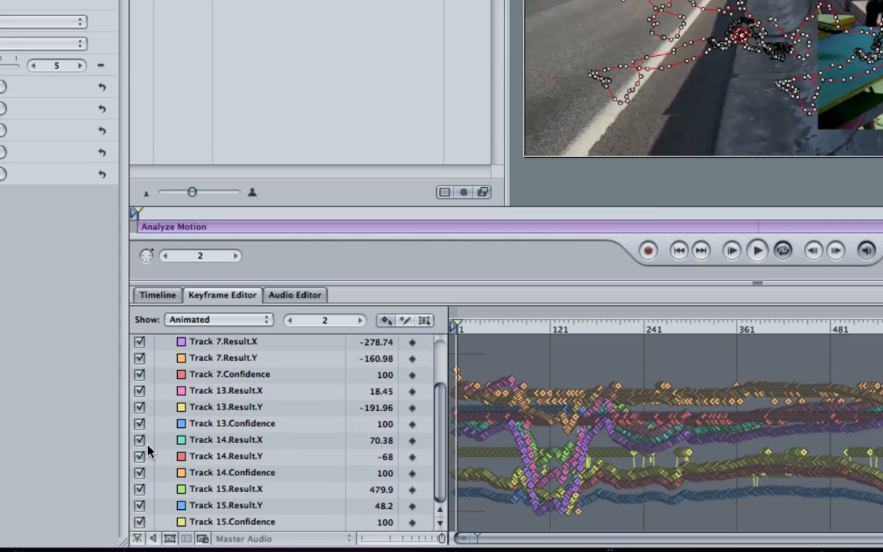
{"action": "left_click", "coordinate": [139, 440]}
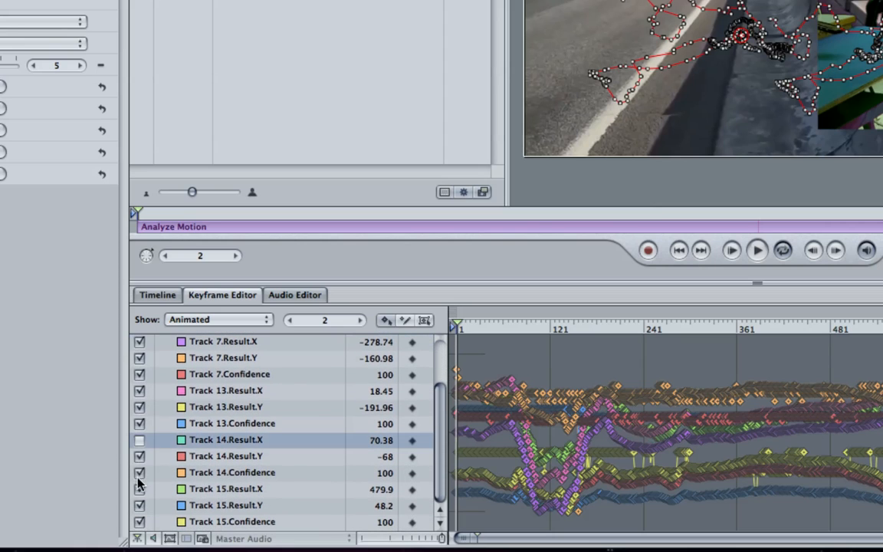
{"action": "left_click", "coordinate": [140, 473]}
{"action": "left_click", "coordinate": [140, 489]}
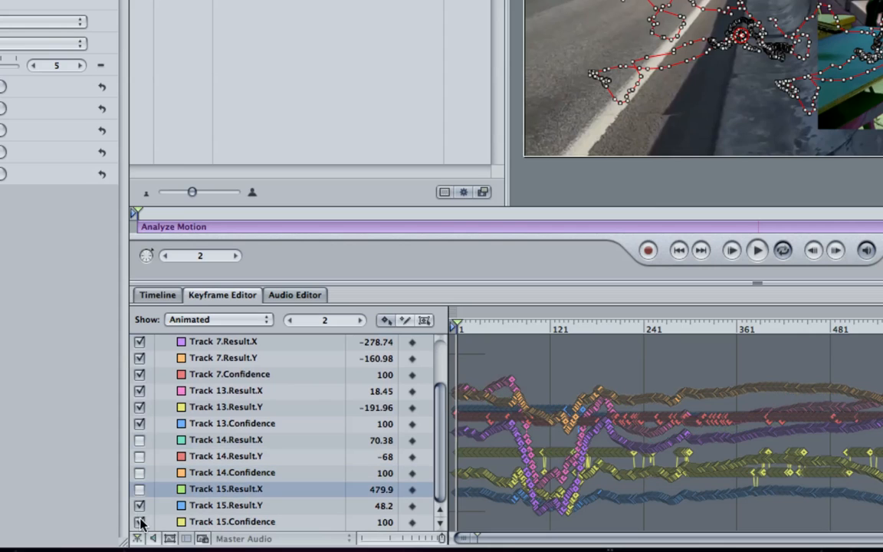
{"action": "left_click", "coordinate": [140, 522]}
{"action": "scroll", "coordinate": [294, 473], "scroll_direction": "up", "scroll_amount": 3}
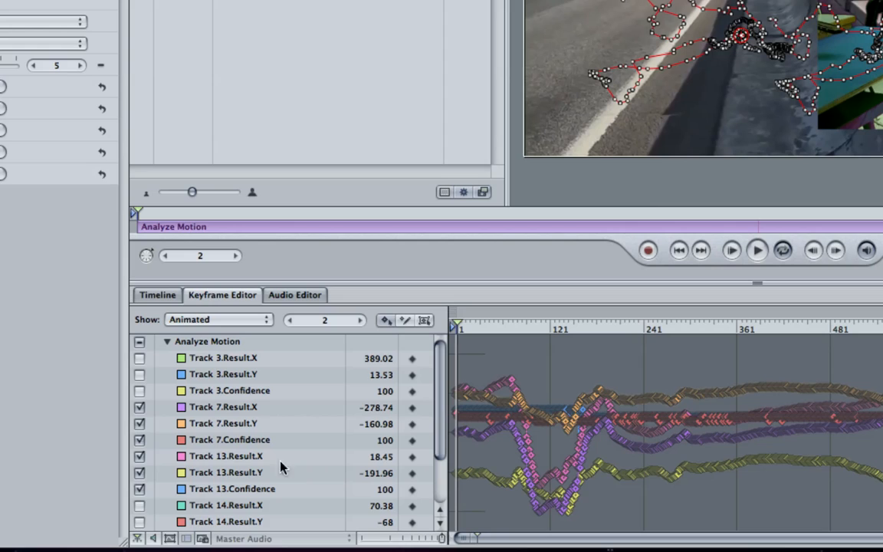
Step: Hide the Track 13 curves and disable Tracks 3 and 13 in Analyze Motion, leaving only Track 7 active
{"action": "left_click", "coordinate": [139, 456]}
{"action": "left_click", "coordinate": [139, 473]}
{"action": "left_click", "coordinate": [139, 489]}
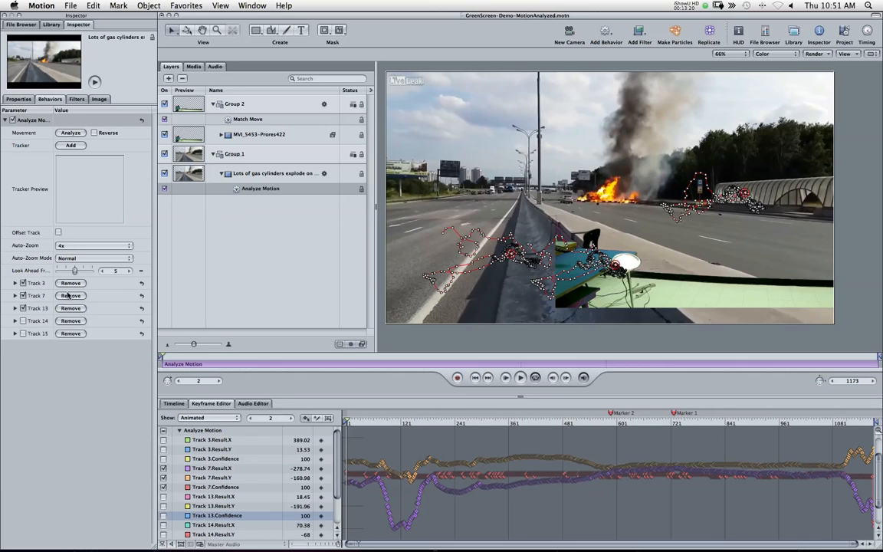
{"action": "left_click", "coordinate": [24, 283]}
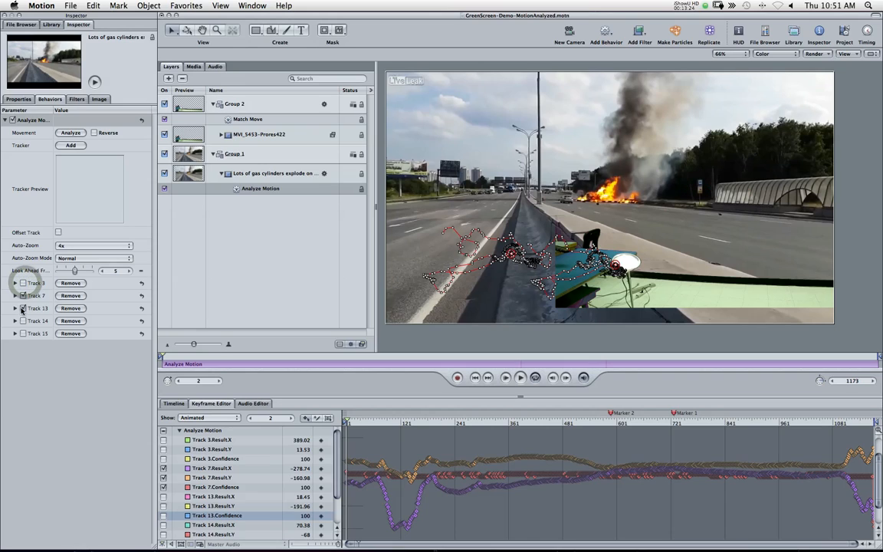
{"action": "left_click", "coordinate": [23, 308]}
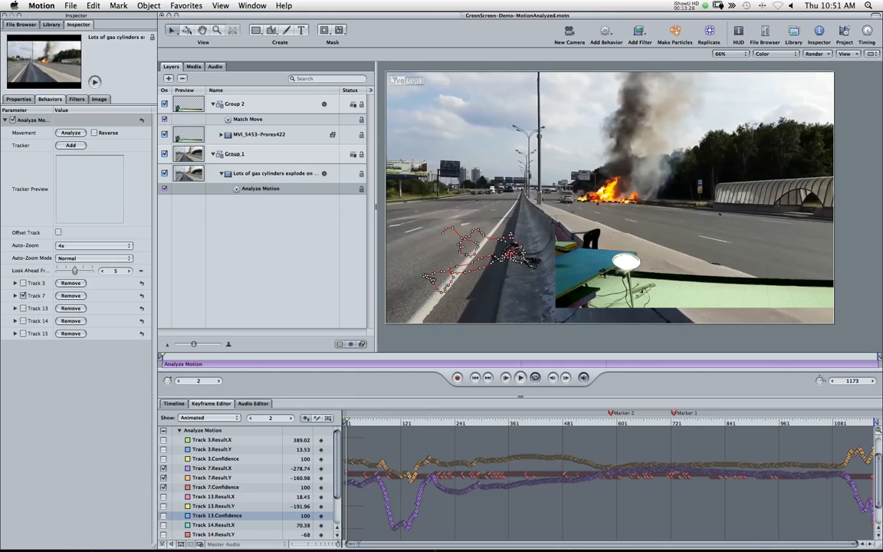
Step: Inspect Track 7's tracker preview and keyframe values frame by frame from the start of the clip
{"action": "left_click", "coordinate": [125, 138]}
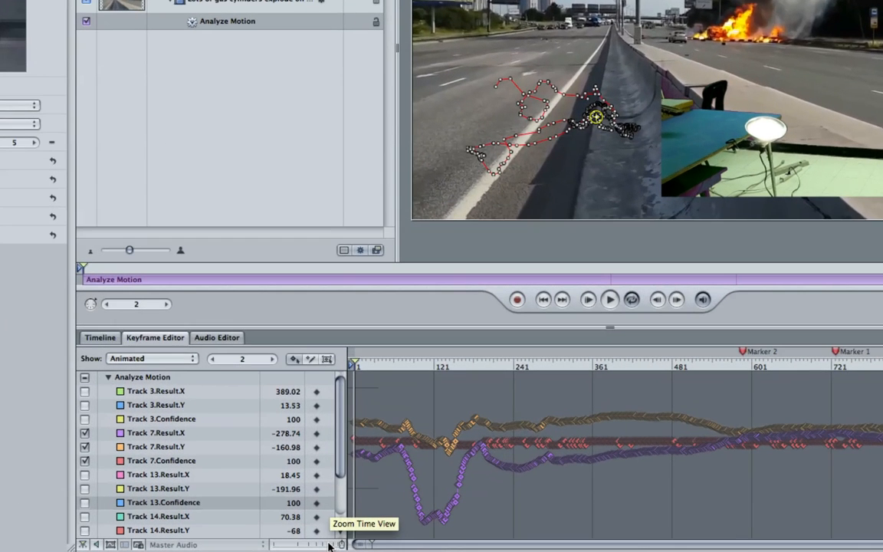
{"action": "left_click_drag", "start_coordinate": [332, 545], "coordinate": [287, 545]}
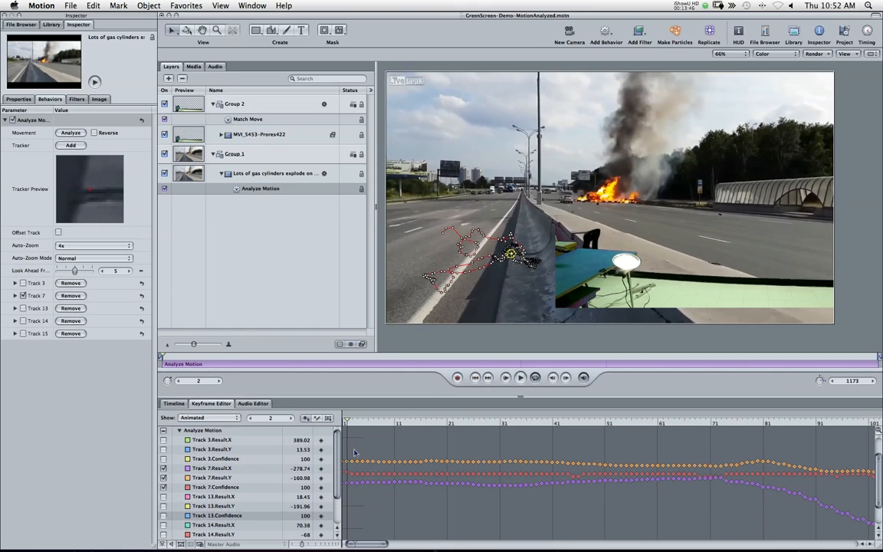
{"action": "left_click", "coordinate": [343, 423]}
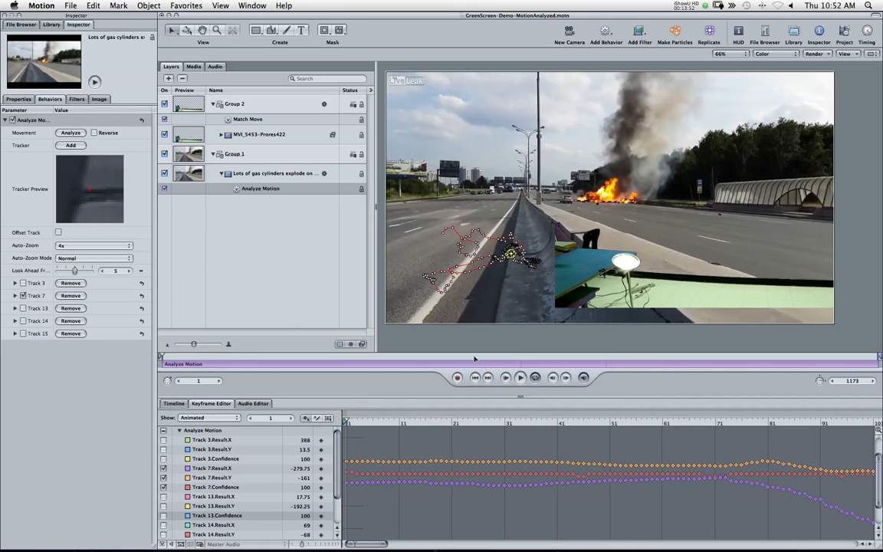
{"action": "key", "text": "Right"}
{"action": "key", "text": "Right"}
{"action": "key", "text": "Right"}
{"action": "key", "text": "Right"}
{"action": "key", "text": "Right"}
{"action": "key", "text": "Right"}
{"action": "key", "text": "Right"}
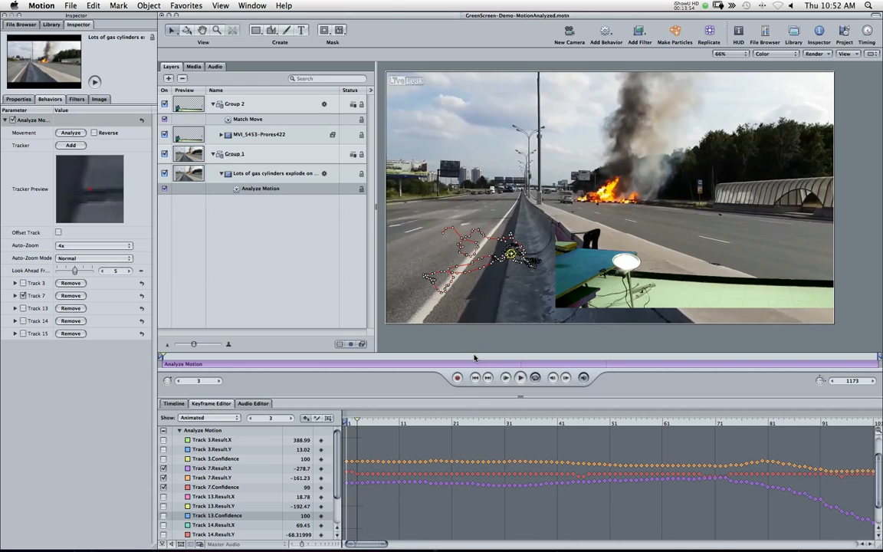
Step: Keep stepping frame by frame to about frame 110, watching Track 7's tracker preview and curves for drift
{"action": "key", "text": "Right"}
{"action": "key", "text": "Right"}
{"action": "key", "text": "Right"}
{"action": "key", "text": "Right"}
{"action": "key", "text": "Right"}
{"action": "key", "text": "Right"}
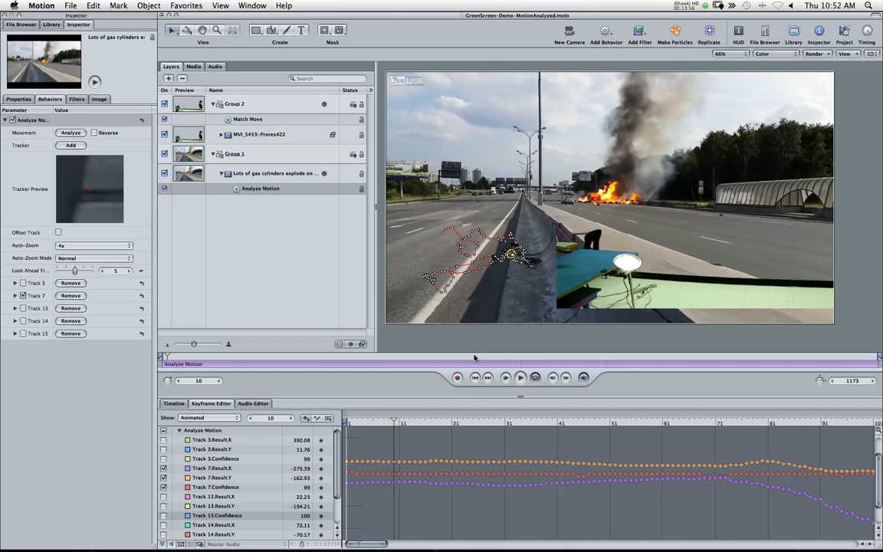
{"action": "key", "text": "Right"}
{"action": "key", "text": "Right"}
{"action": "key", "text": "Right"}
{"action": "key", "text": "Right"}
{"action": "key", "text": "Right"}
{"action": "key", "text": "Right"}
{"action": "key", "text": "Right"}
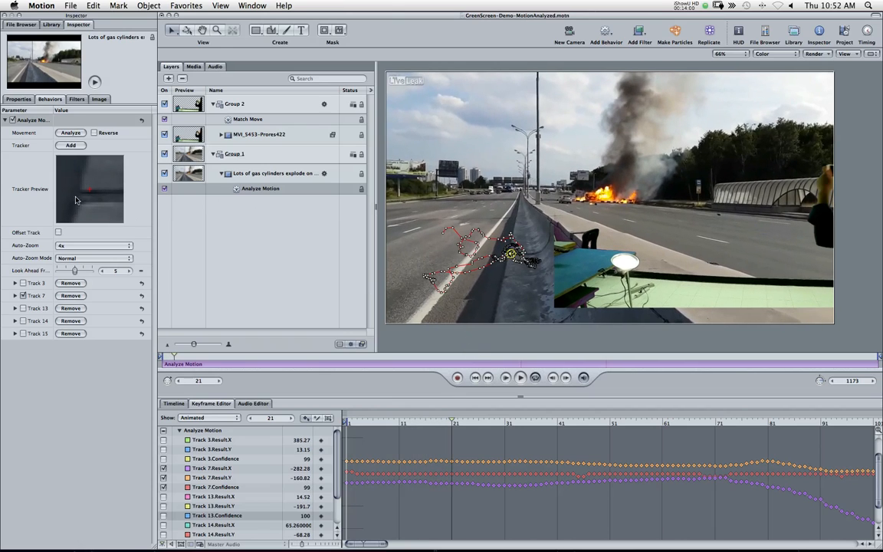
{"action": "key", "text": "Right"}
{"action": "key", "text": "Right"}
{"action": "key", "text": "Right"}
{"action": "key", "text": "Right"}
{"action": "key", "text": "Right"}
{"action": "key", "text": "Right"}
{"action": "key", "text": "Right"}
{"action": "key", "text": "Right"}
{"action": "key", "text": "Right"}
{"action": "key", "text": "Right"}
{"action": "key", "text": "Right"}
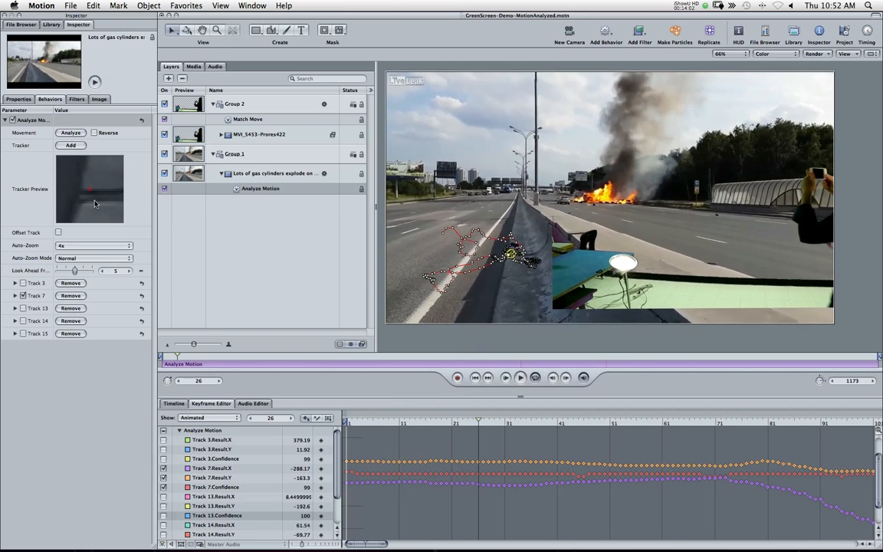
{"action": "key", "text": "Right"}
{"action": "key", "text": "Right"}
{"action": "key", "text": "Right"}
{"action": "key", "text": "Right"}
{"action": "key", "text": "Right"}
{"action": "key", "text": "Right"}
{"action": "key", "text": "Right"}
{"action": "key", "text": "Right"}
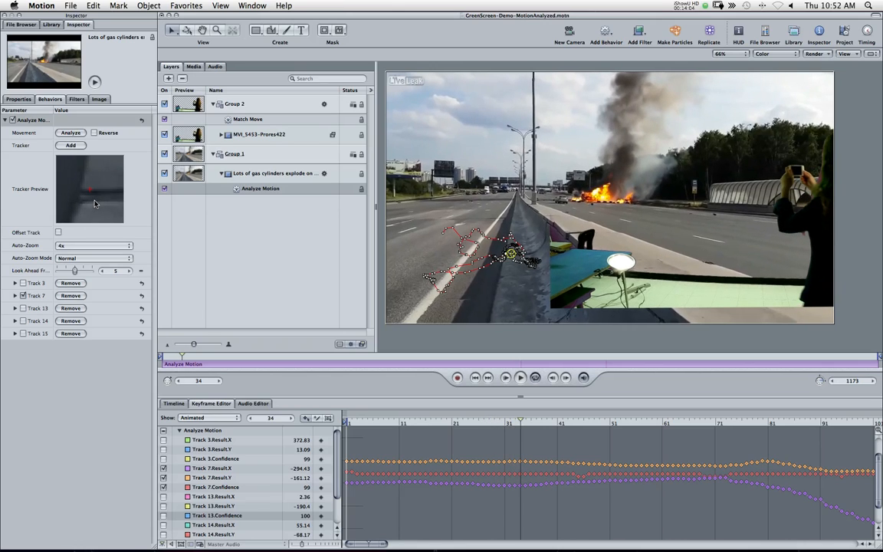
{"action": "key", "text": "Right"}
{"action": "key", "text": "Right"}
{"action": "key", "text": "Right"}
{"action": "key", "text": "Right"}
{"action": "key", "text": "Right"}
{"action": "key", "text": "Right"}
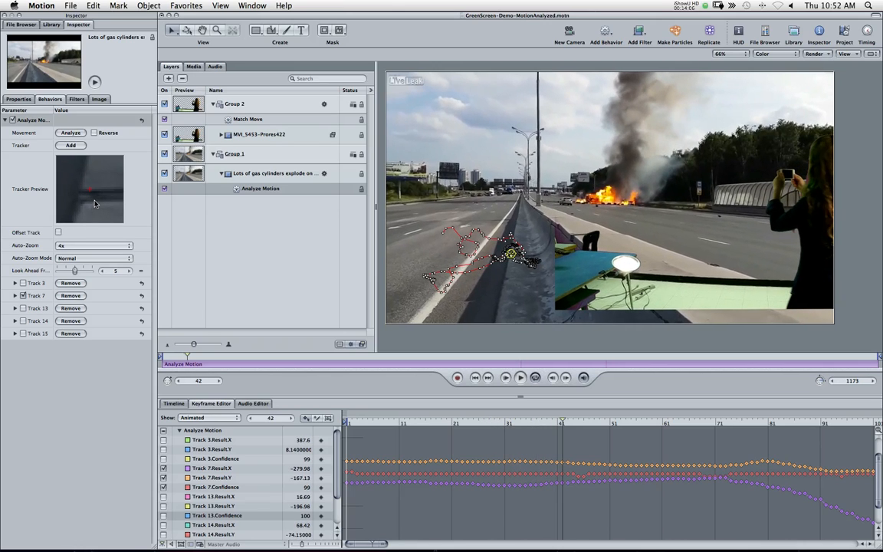
{"action": "key", "text": "Right"}
{"action": "key", "text": "Right"}
{"action": "key", "text": "Right"}
{"action": "key", "text": "Right"}
{"action": "key", "text": "Right"}
{"action": "key", "text": "Right"}
{"action": "key", "text": "Right"}
{"action": "key", "text": "Right"}
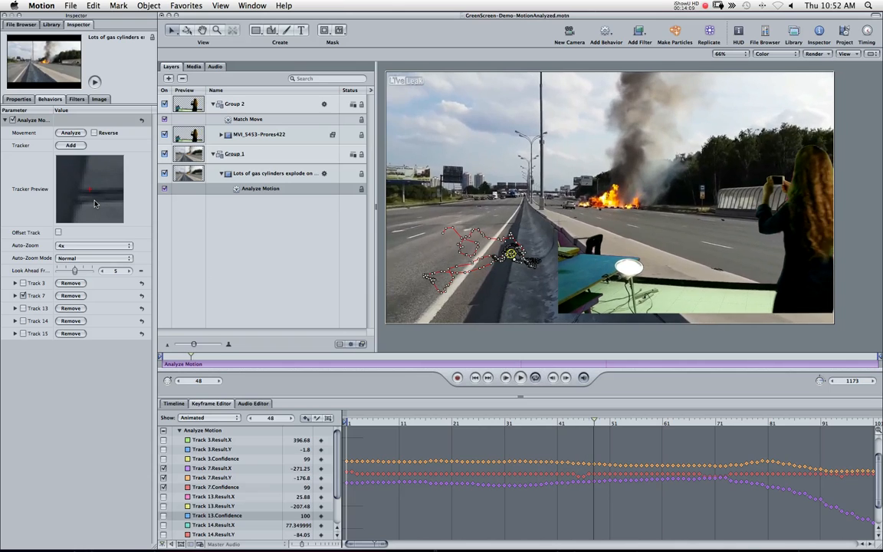
{"action": "key", "text": "Right"}
{"action": "key", "text": "Right"}
{"action": "key", "text": "Right"}
{"action": "key", "text": "Right"}
{"action": "key", "text": "Right"}
{"action": "key", "text": "Right"}
{"action": "key", "text": "Right"}
{"action": "key", "text": "Right"}
{"action": "key", "text": "Right"}
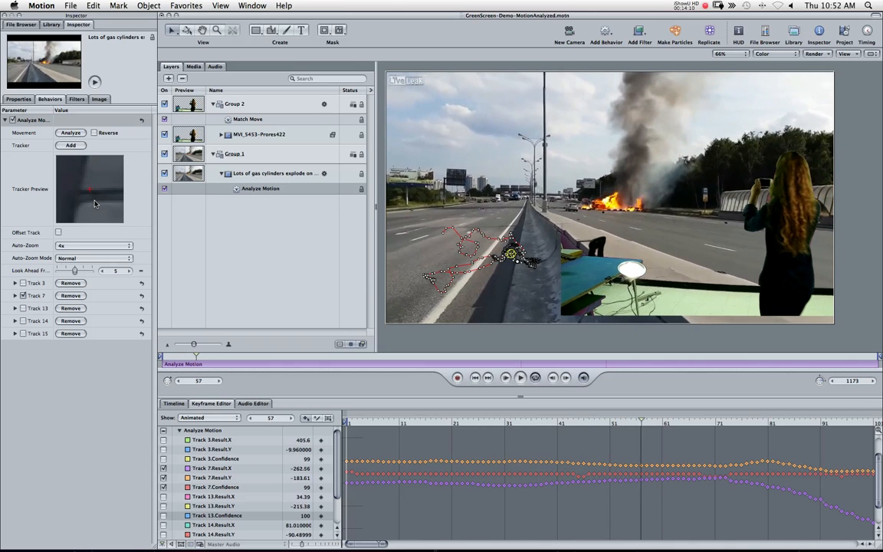
{"action": "key", "text": "Right"}
{"action": "key", "text": "Right"}
{"action": "key", "text": "Right"}
{"action": "key", "text": "Right"}
{"action": "key", "text": "Right"}
{"action": "key", "text": "Right"}
{"action": "key", "text": "Right"}
{"action": "key", "text": "Right"}
{"action": "key", "text": "Right"}
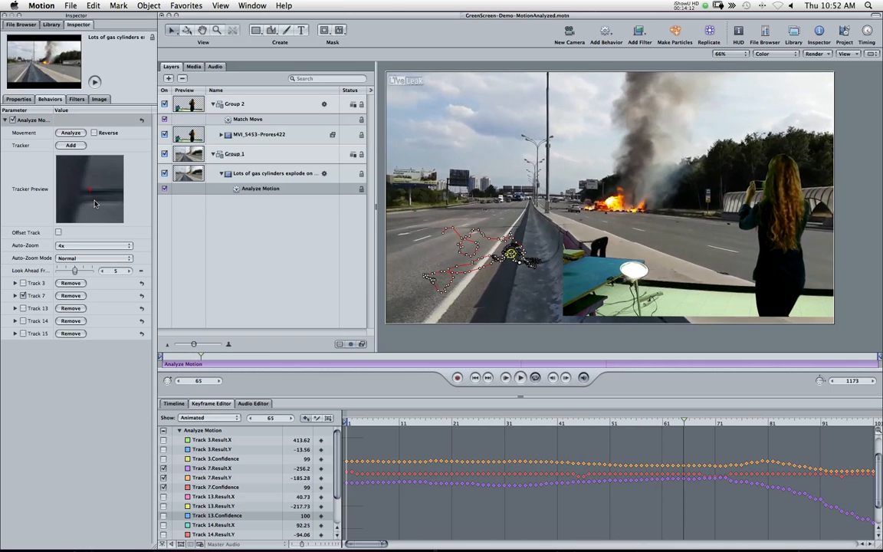
{"action": "key", "text": "Right"}
{"action": "key", "text": "Right"}
{"action": "key", "text": "Right"}
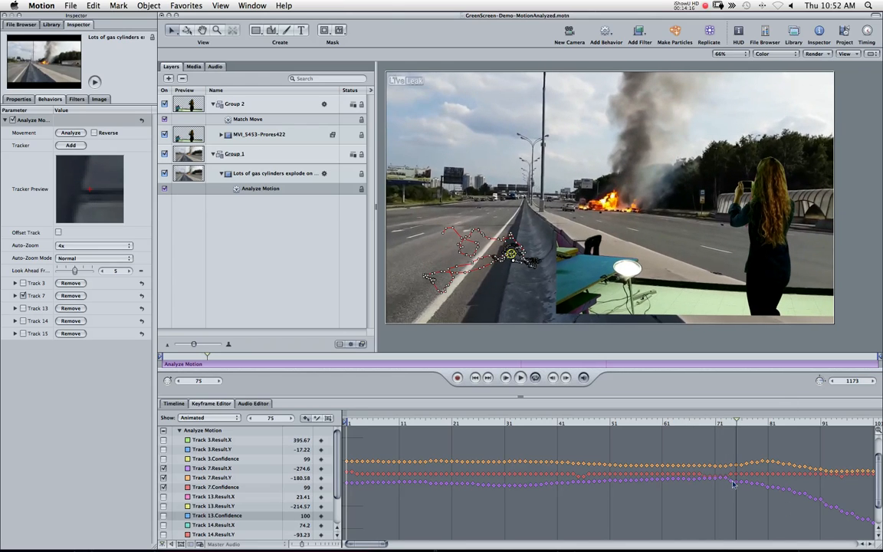
{"action": "scroll", "coordinate": [731, 484], "scroll_direction": "right", "scroll_amount": 5}
{"action": "scroll", "coordinate": [721, 484], "scroll_direction": "right", "scroll_amount": 10}
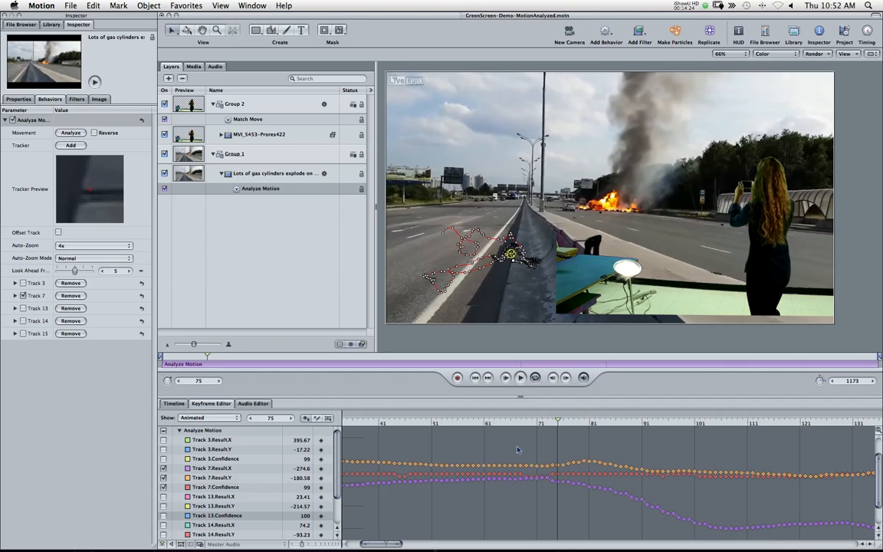
{"action": "key", "text": "Right"}
{"action": "key", "text": "Right"}
{"action": "key", "text": "Right"}
{"action": "key", "text": "Right"}
{"action": "key", "text": "Right"}
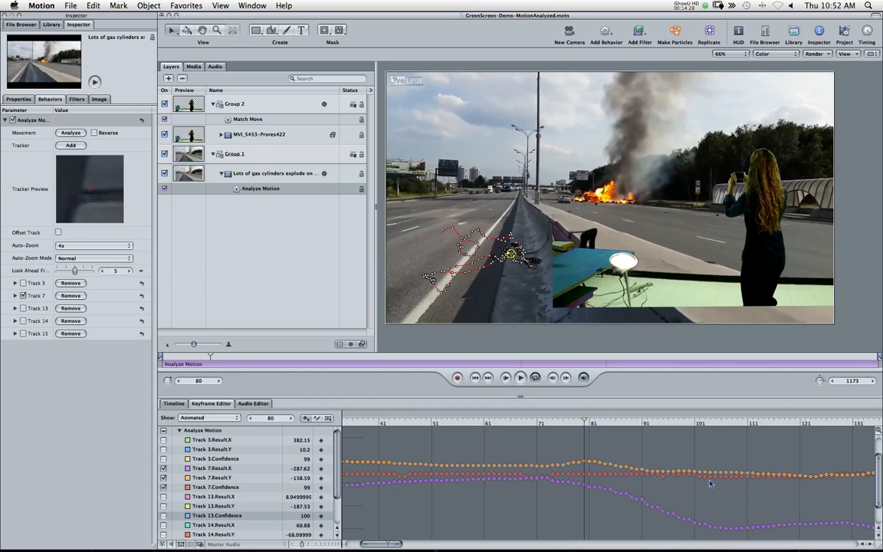
{"action": "key", "text": "Right"}
{"action": "key", "text": "Right"}
{"action": "key", "text": "Right"}
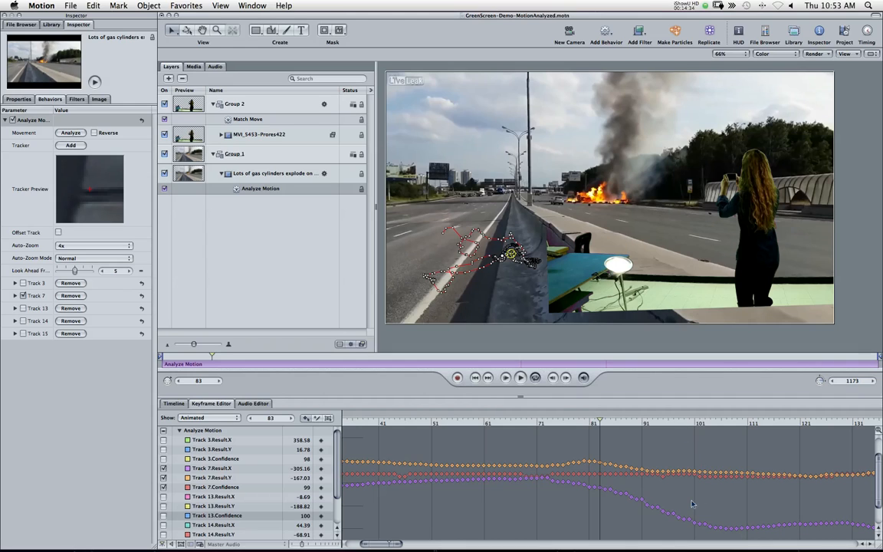
{"action": "key", "text": "Right"}
{"action": "key", "text": "Right"}
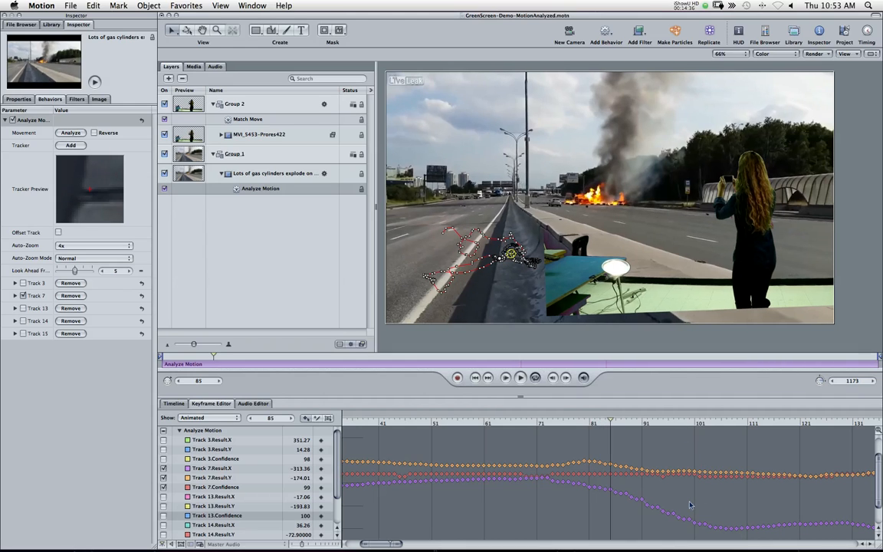
{"action": "key", "text": "Right"}
{"action": "key", "text": "Right"}
{"action": "key", "text": "Right"}
{"action": "key", "text": "Right"}
{"action": "key", "text": "Right"}
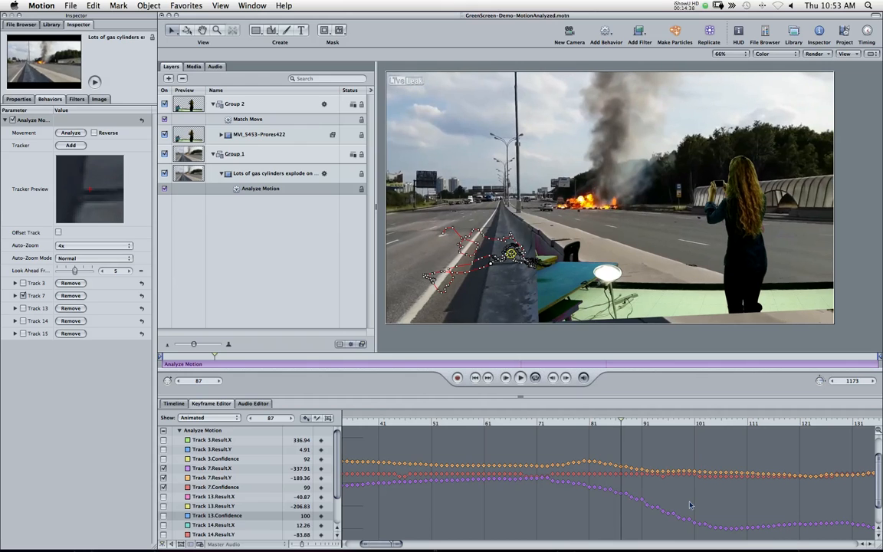
{"action": "key", "text": "Right"}
{"action": "key", "text": "Right"}
{"action": "key", "text": "Right"}
{"action": "key", "text": "Right"}
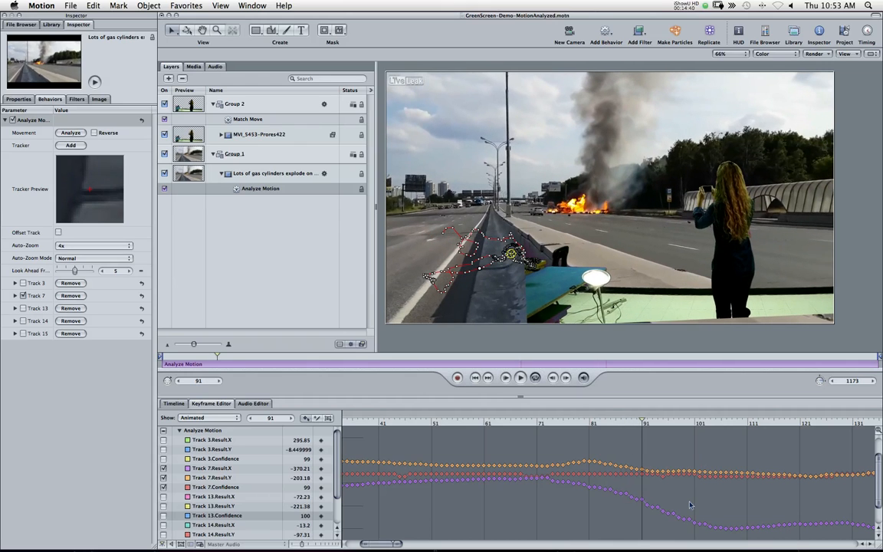
{"action": "key", "text": "Right"}
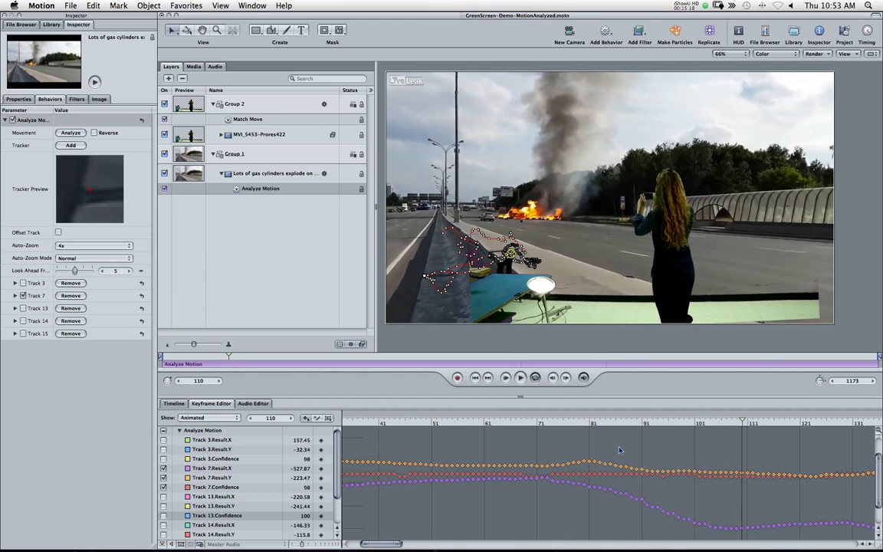
Step: Try repositioning Track 7's tracker in the tracker preview at frame 116, then undo the move
{"action": "left_click", "coordinate": [91, 199]}
{"action": "left_click_drag", "start_coordinate": [90, 198], "coordinate": [130, 95]}
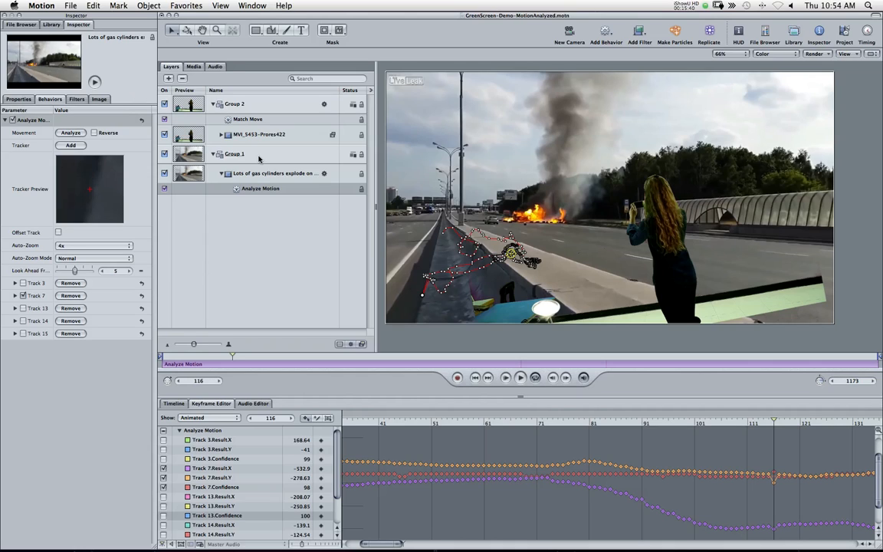
{"action": "key", "text": "super+z"}
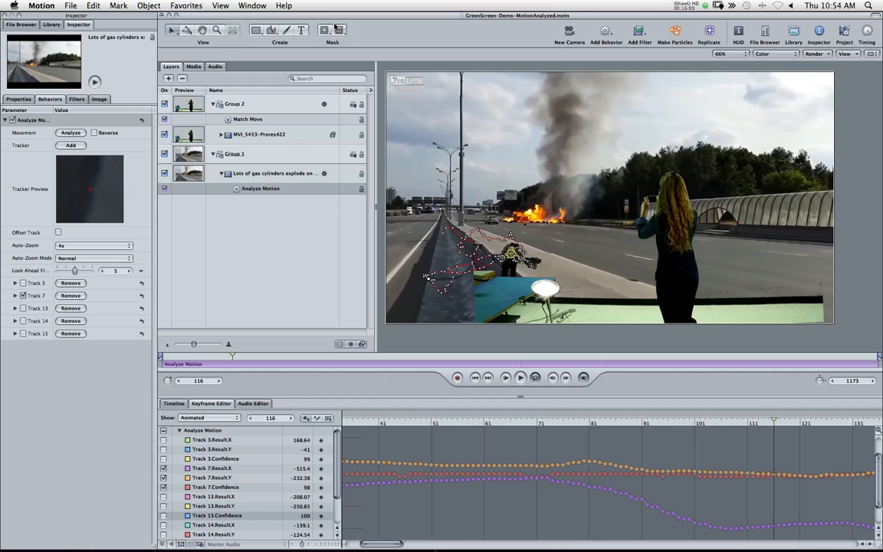
Step: Save the project as a copy named GreenScreen-Demo-v4-adjustingTrack.motn in the MotionTracking folder
{"action": "left_click", "coordinate": [73, 7]}
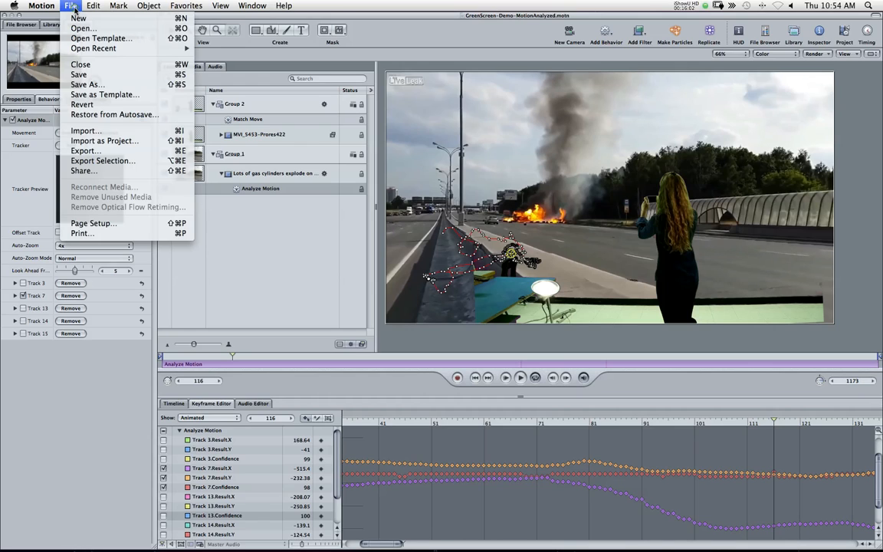
{"action": "left_click", "coordinate": [96, 86]}
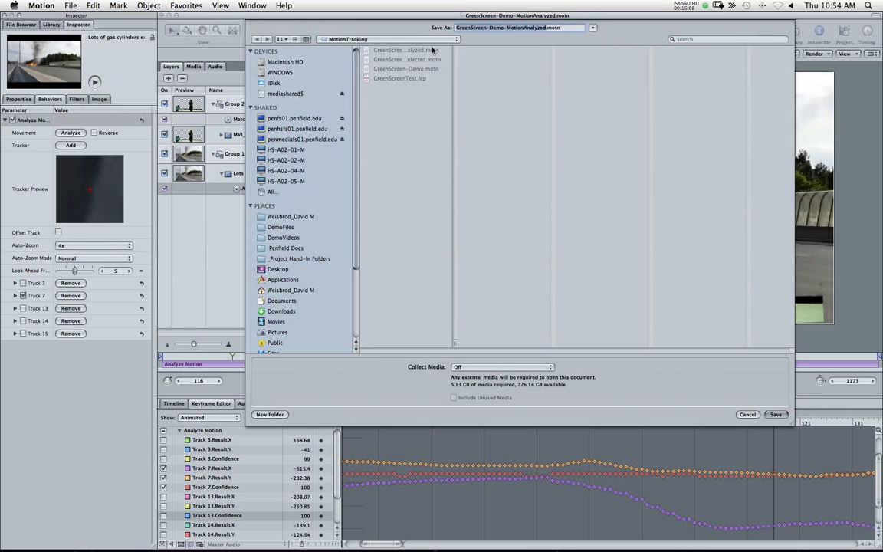
{"action": "left_click", "coordinate": [383, 39]}
{"action": "left_click", "coordinate": [422, 39]}
{"action": "left_click", "coordinate": [507, 29]}
{"action": "left_click_drag", "start_coordinate": [535, 29], "coordinate": [544, 26]}
{"action": "type", "text": "adjustingTrac"}
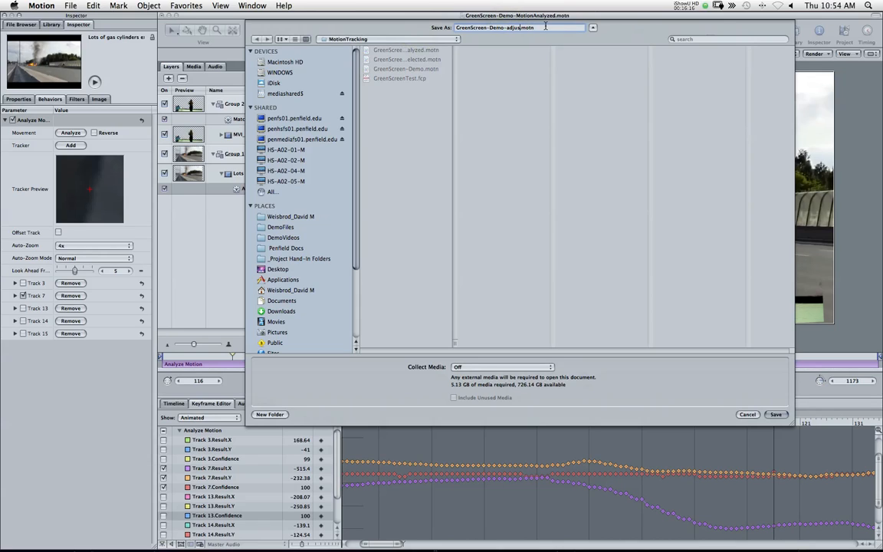
{"action": "type", "text": "k"}
{"action": "type", "text": "v4-"}
{"action": "key", "text": "Return"}
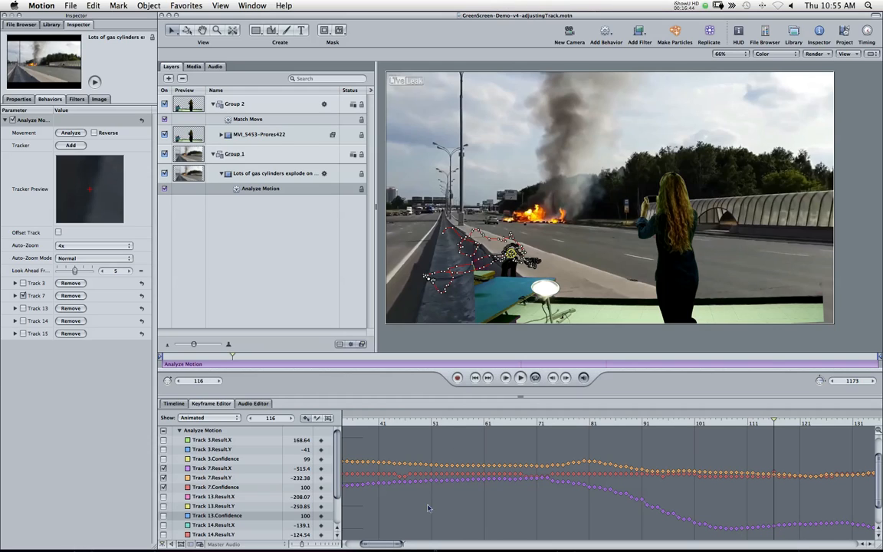
Step: Play the end of the clip and reposition Track 7's tracker on frame 1171 to correct its drift
{"action": "left_click_drag", "start_coordinate": [378, 544], "coordinate": [852, 546]}
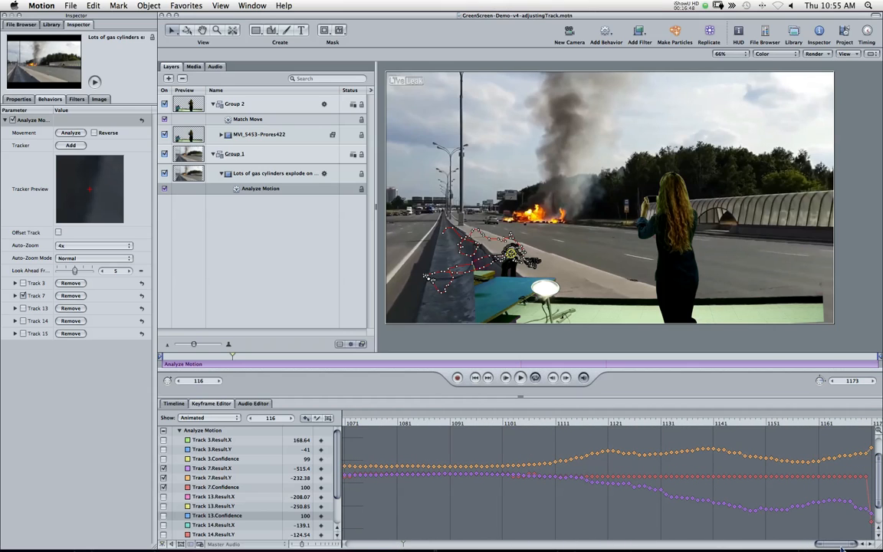
{"action": "left_click", "coordinate": [528, 422]}
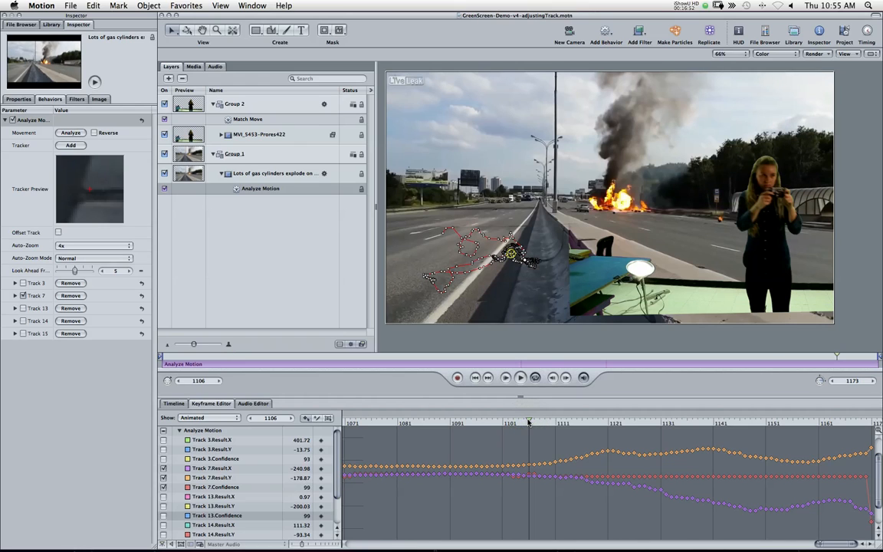
{"action": "key", "text": "space"}
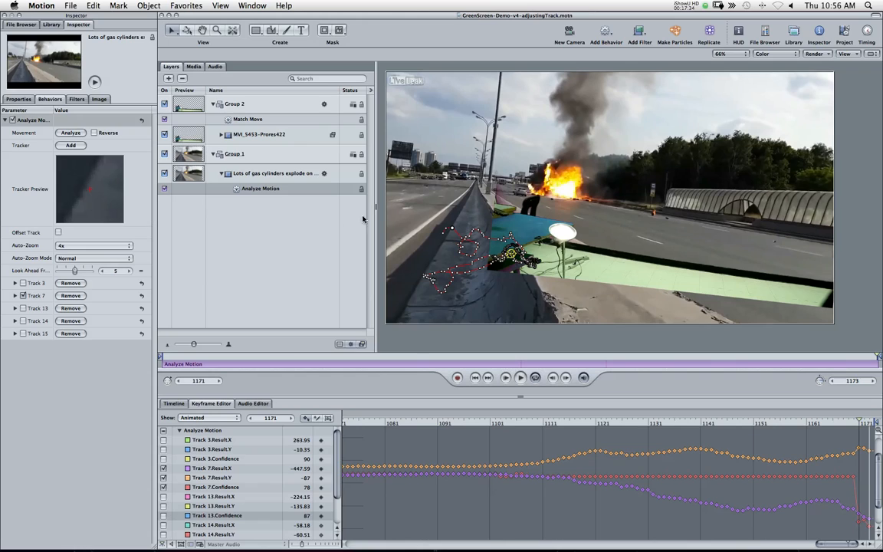
{"action": "mouse_move", "coordinate": [452, 229]}
{"action": "left_mouse_down"}
{"action": "mouse_move", "coordinate": [411, 205]}
{"action": "mouse_move", "coordinate": [402, 215]}
{"action": "mouse_move", "coordinate": [447, 241]}
{"action": "mouse_move", "coordinate": [439, 242]}
{"action": "left_mouse_up"}
{"action": "left_click_drag", "start_coordinate": [81, 202], "coordinate": [83, 204]}
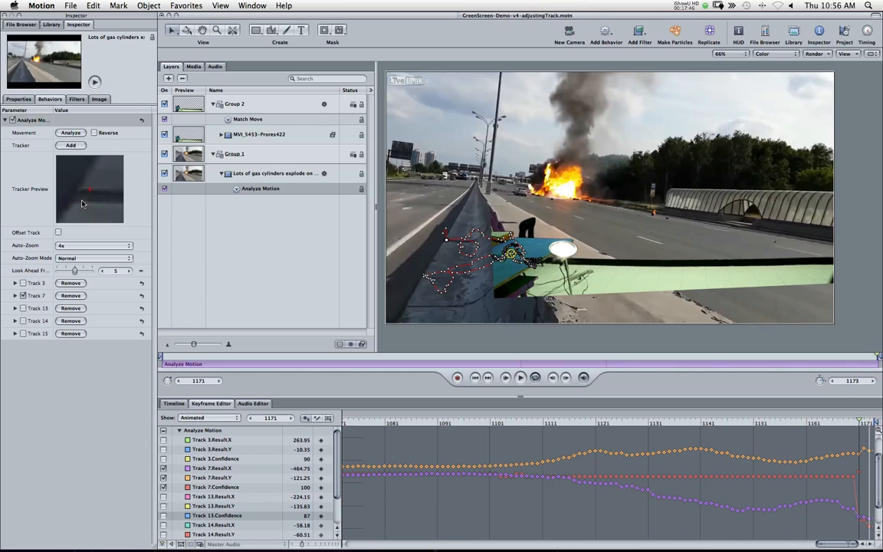
Step: Adjust Track 7's tracker position in the tracker preview on frame 1172
{"action": "key", "text": "Right"}
{"action": "left_click_drag", "start_coordinate": [93, 194], "coordinate": [126, 131]}
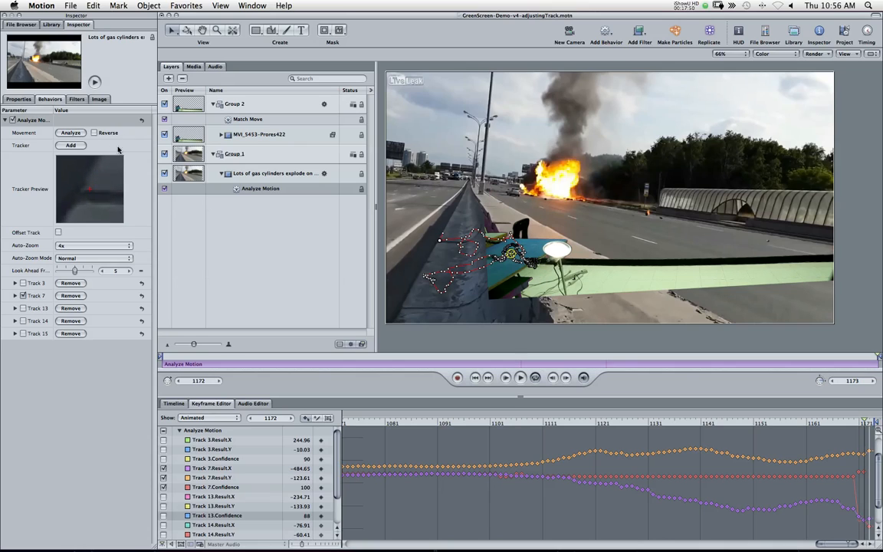
{"action": "left_click_drag", "start_coordinate": [98, 195], "coordinate": [109, 162]}
Step: Step back through the final frames to 1161 reviewing the corrected Track 7, and save the project
{"action": "key", "text": "Right"}
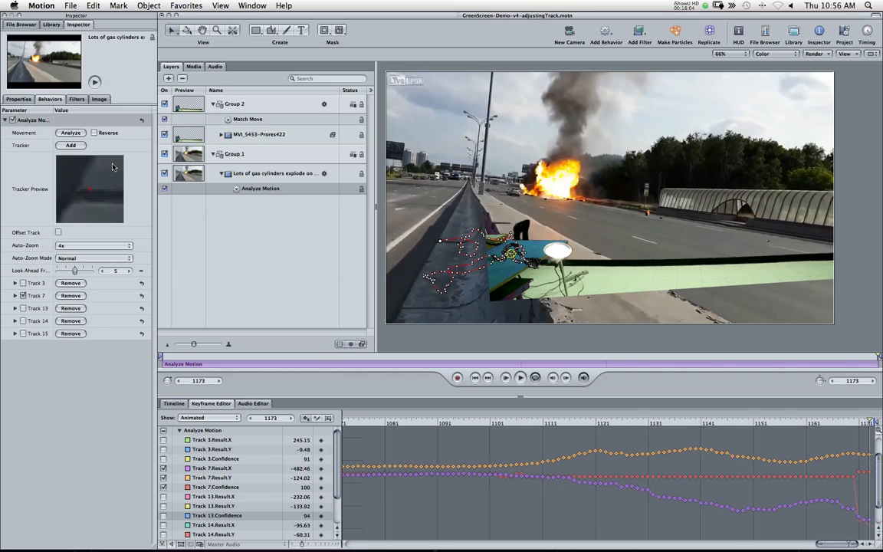
{"action": "key", "text": "Left"}
{"action": "key", "text": "Left"}
{"action": "key", "text": "Left"}
{"action": "key", "text": "Left"}
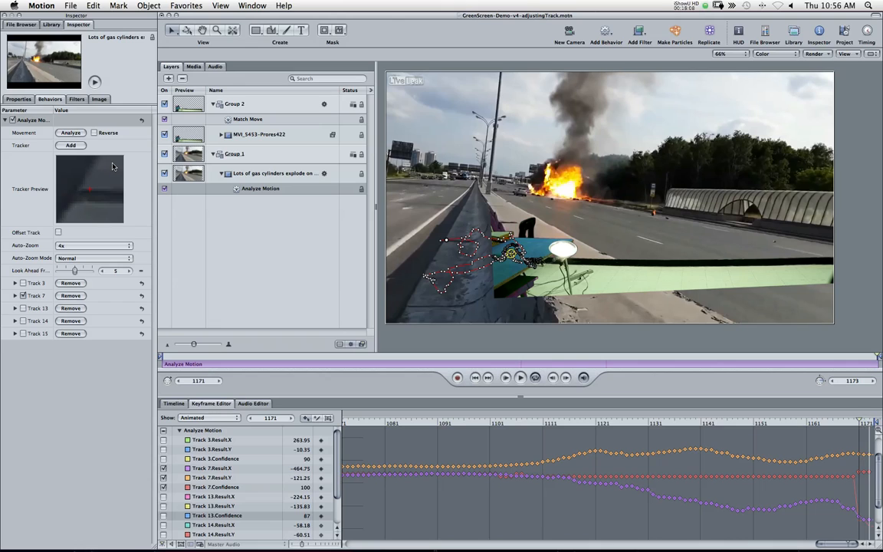
{"action": "key", "text": "Left"}
{"action": "key", "text": "Left"}
{"action": "key", "text": "Left"}
{"action": "key", "text": "Left"}
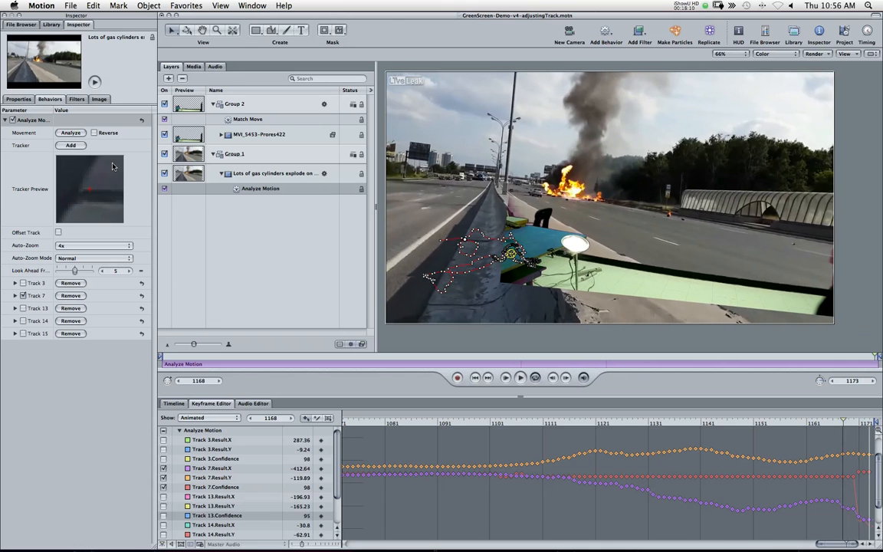
{"action": "key", "text": "Left"}
{"action": "key", "text": "Left"}
{"action": "key", "text": "Left"}
{"action": "key", "text": "Left"}
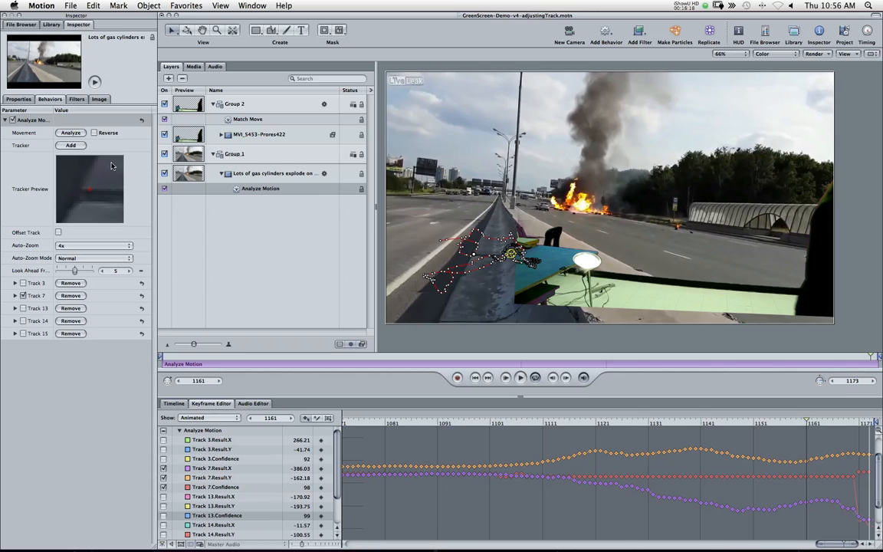
{"action": "key", "text": "super+s"}
Step: Show only the Track 13 curves in the Keyframe Editor and make Track 13 the only active Analyze Motion track
{"action": "left_click", "coordinate": [162, 468]}
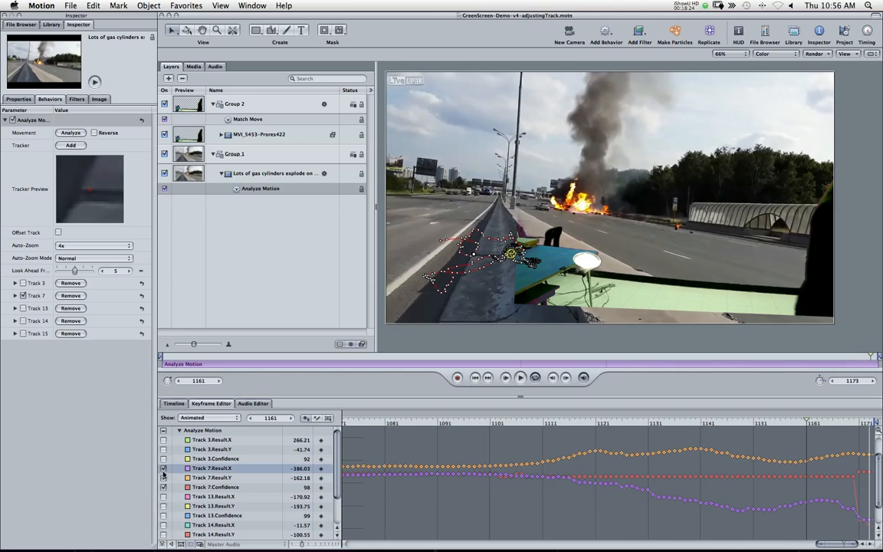
{"action": "left_click", "coordinate": [162, 477]}
{"action": "left_click", "coordinate": [162, 487]}
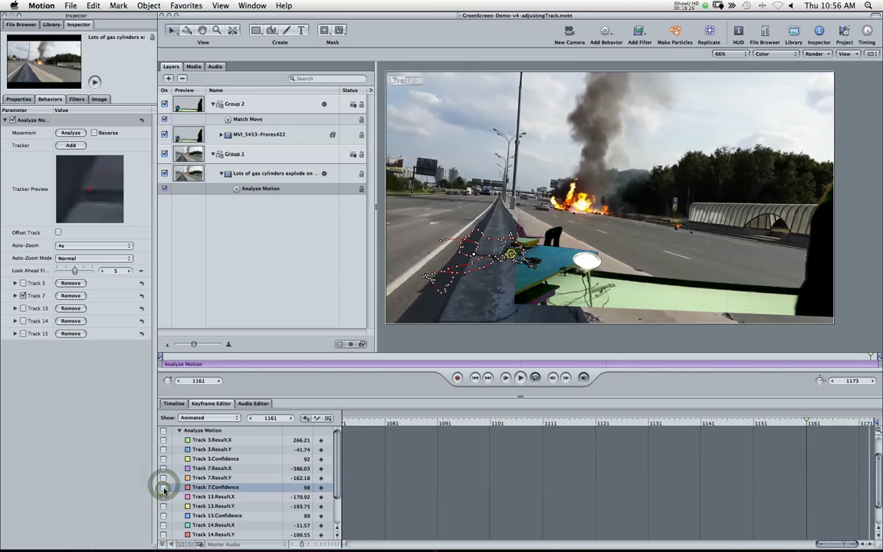
{"action": "left_click", "coordinate": [163, 497]}
{"action": "left_click", "coordinate": [163, 506]}
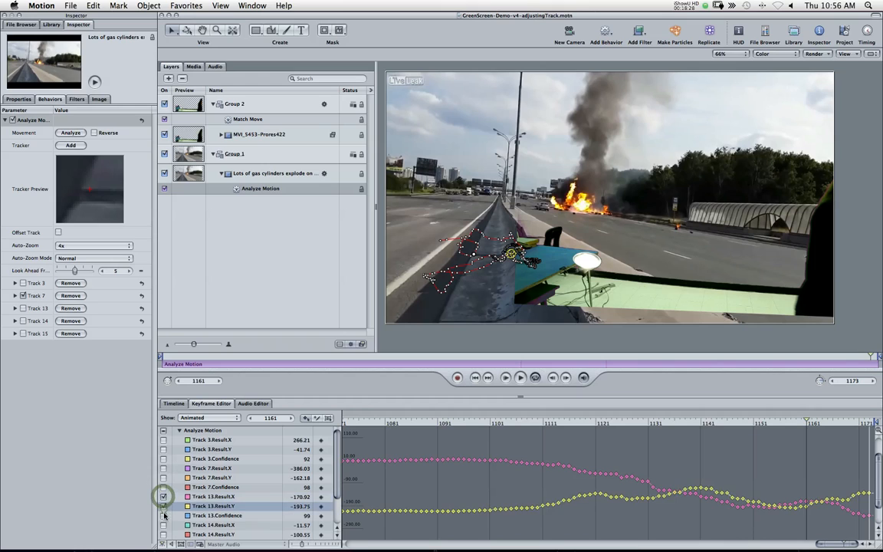
{"action": "left_click", "coordinate": [162, 515]}
{"action": "left_click_drag", "start_coordinate": [837, 546], "coordinate": [356, 537]}
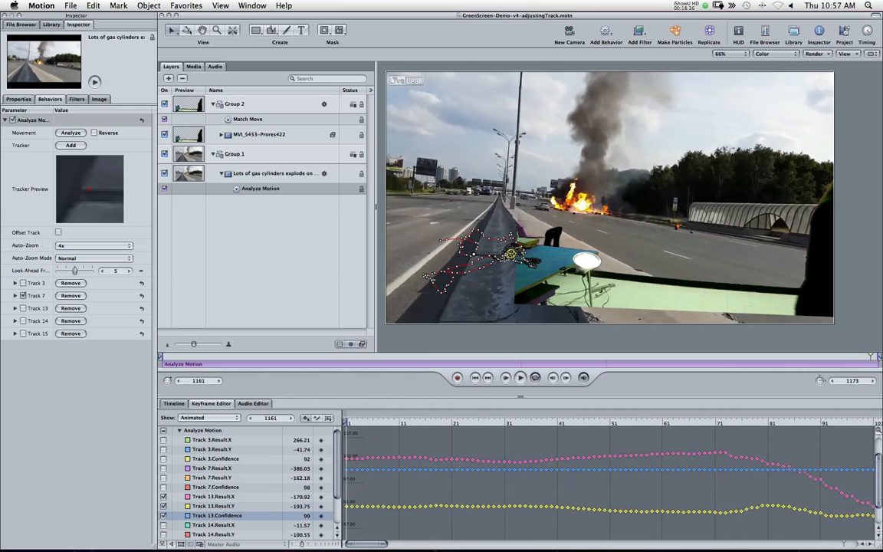
{"action": "left_click", "coordinate": [23, 295]}
{"action": "left_click", "coordinate": [23, 308]}
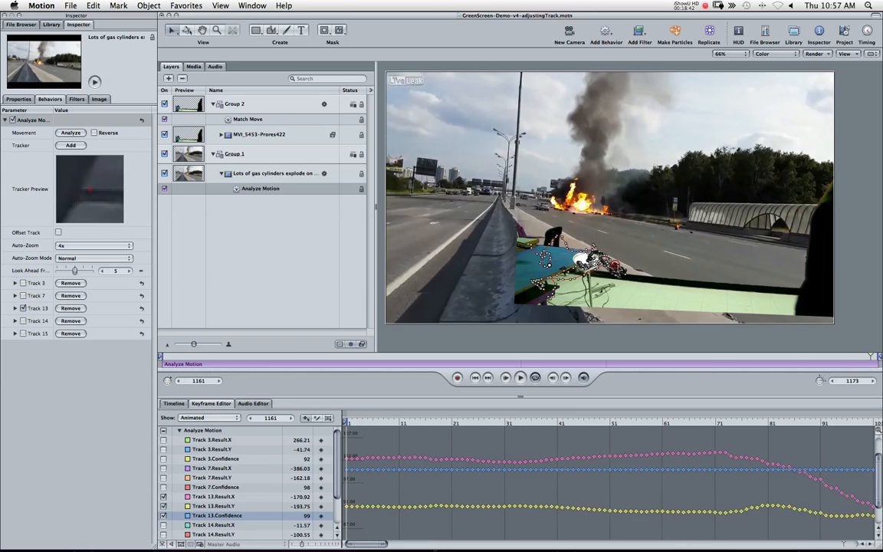
Step: Scrub to the start of the clip and step frame by frame around frame 10 to inspect Track 13's tracking
{"action": "left_click", "coordinate": [616, 265]}
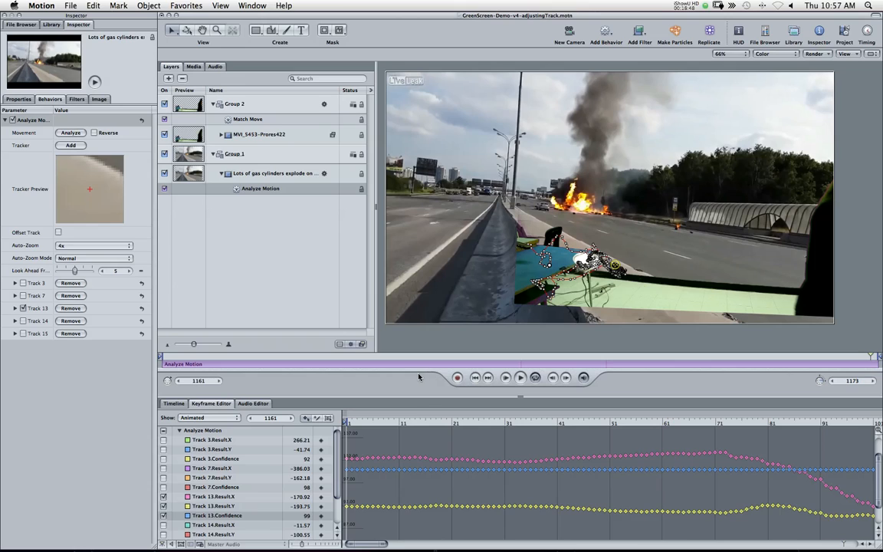
{"action": "left_click_drag", "start_coordinate": [360, 423], "coordinate": [341, 422]}
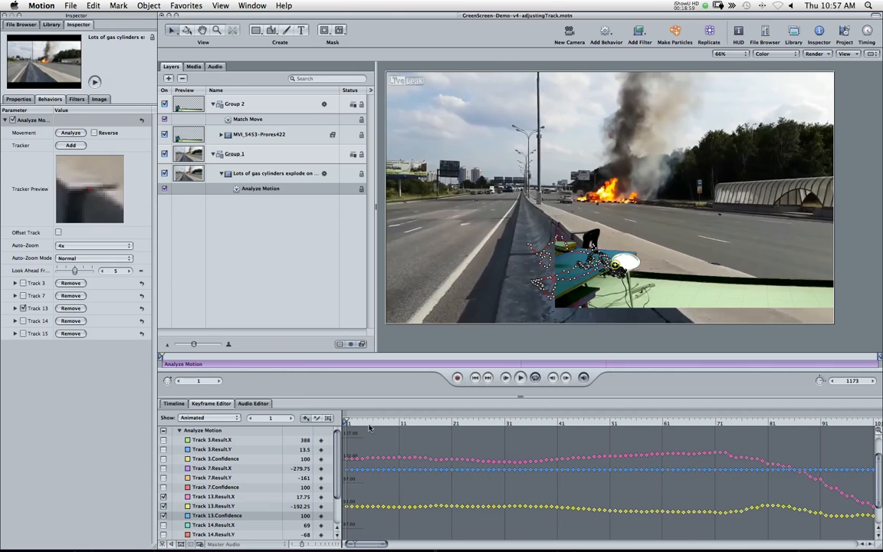
{"action": "left_click_drag", "start_coordinate": [374, 423], "coordinate": [395, 425]}
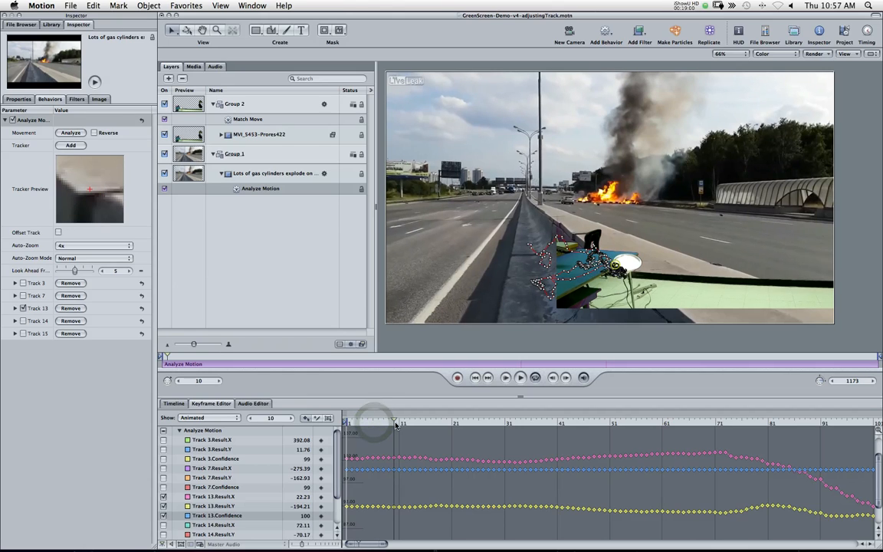
{"action": "key", "text": "Right"}
{"action": "key", "text": "Right"}
{"action": "key", "text": "Right"}
{"action": "key", "text": "Right"}
{"action": "key", "text": "Right"}
{"action": "key", "text": "Right"}
{"action": "key", "text": "Right"}
{"action": "key", "text": "Right"}
{"action": "key", "text": "Right"}
{"action": "key", "text": "Right"}
{"action": "key", "text": "Right"}
{"action": "key", "text": "Right"}
{"action": "key", "text": "Right"}
{"action": "key", "text": "Right"}
{"action": "key", "text": "Left"}
{"action": "key", "text": "Left"}
{"action": "key", "text": "Left"}
{"action": "key", "text": "Left"}
{"action": "key", "text": "Left"}
{"action": "key", "text": "Left"}
{"action": "key", "text": "Left"}
{"action": "key", "text": "Left"}
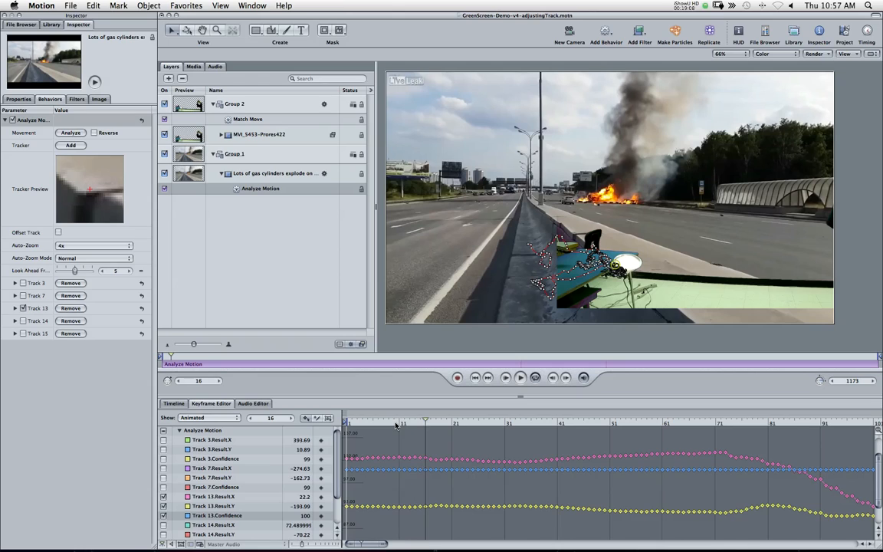
Step: Step back to frame 1, then forward to frame 5 and nudge Track 13's tracker position in the tracker preview
{"action": "key", "text": "Right"}
{"action": "key", "text": "Right"}
{"action": "key", "text": "Left"}
{"action": "key", "text": "Right"}
{"action": "key", "text": "Left"}
{"action": "key", "text": "Left"}
{"action": "key", "text": "Left"}
{"action": "key", "text": "Left"}
{"action": "key", "text": "Left"}
{"action": "key", "text": "Left"}
{"action": "key", "text": "Left"}
{"action": "key", "text": "Left"}
{"action": "key", "text": "Left"}
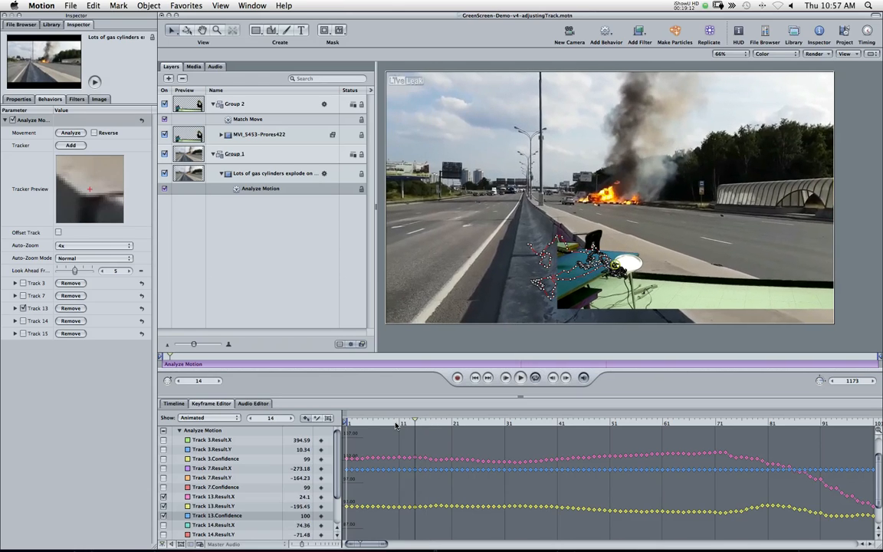
{"action": "key", "text": "Left"}
{"action": "key", "text": "Left"}
{"action": "key", "text": "Left"}
{"action": "key", "text": "Left"}
{"action": "key", "text": "Left"}
{"action": "key", "text": "Left"}
{"action": "key", "text": "Left"}
{"action": "key", "text": "Left"}
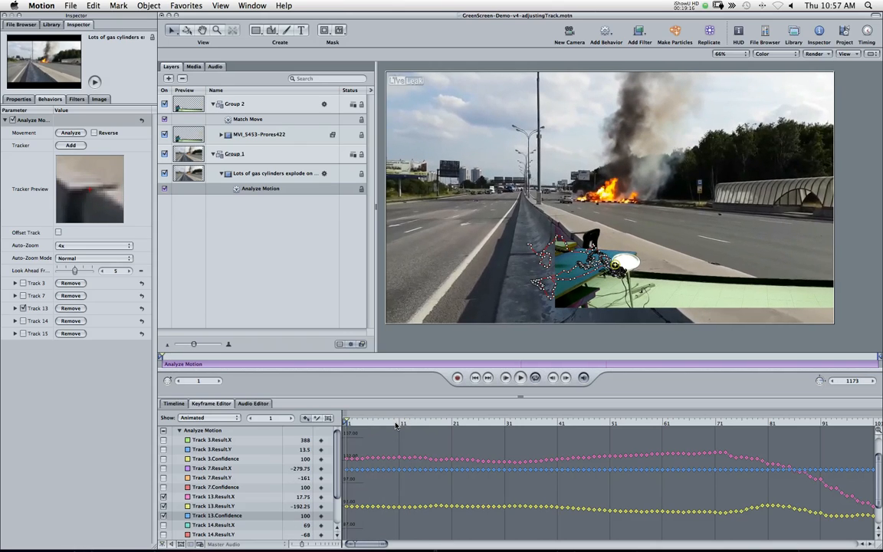
{"action": "key", "text": "Right"}
{"action": "key", "text": "Right"}
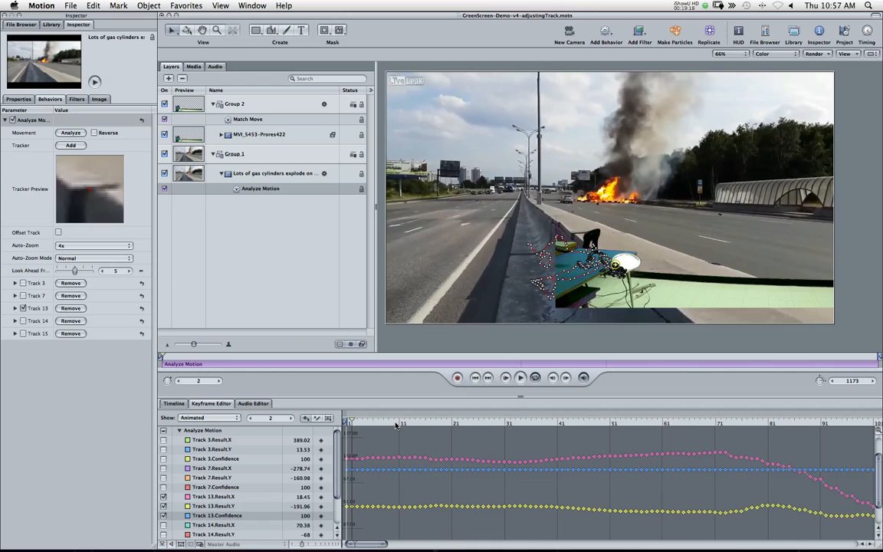
{"action": "key", "text": "Right"}
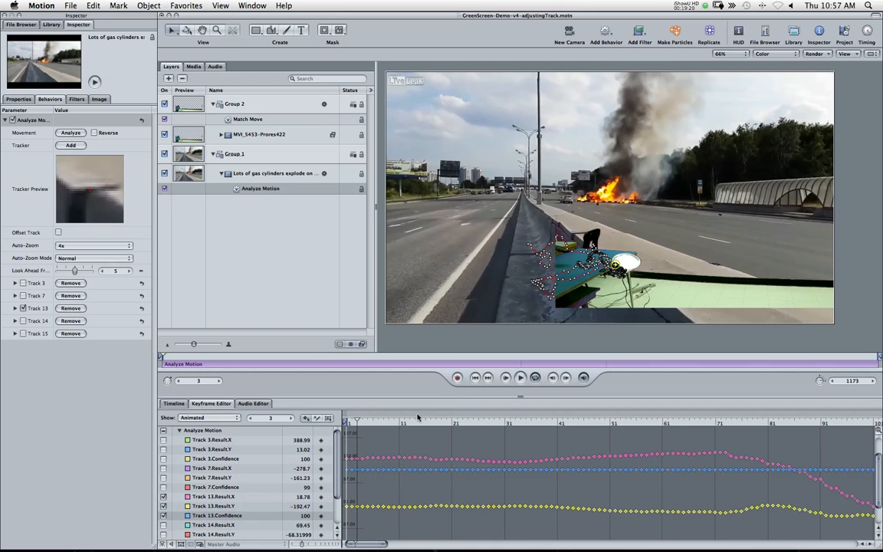
{"action": "key", "text": "Right"}
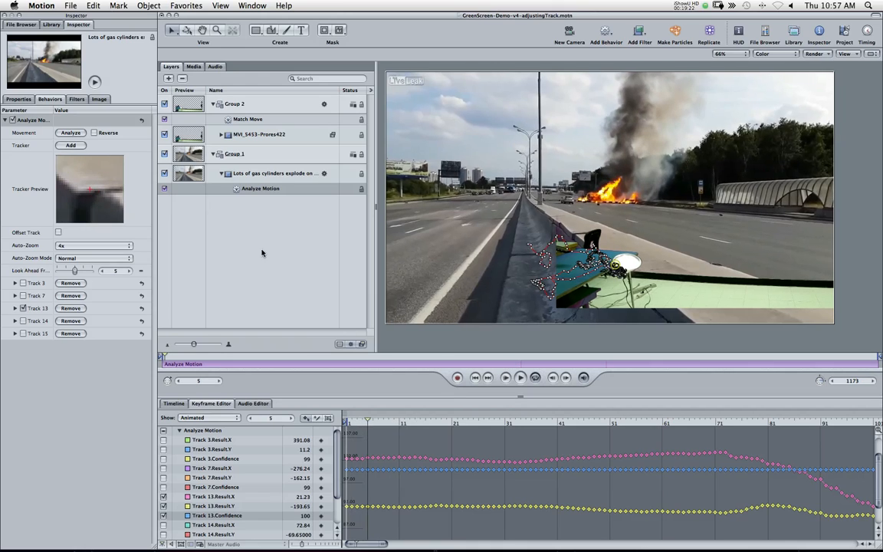
{"action": "left_click_drag", "start_coordinate": [91, 213], "coordinate": [83, 213]}
{"action": "key", "text": "Right"}
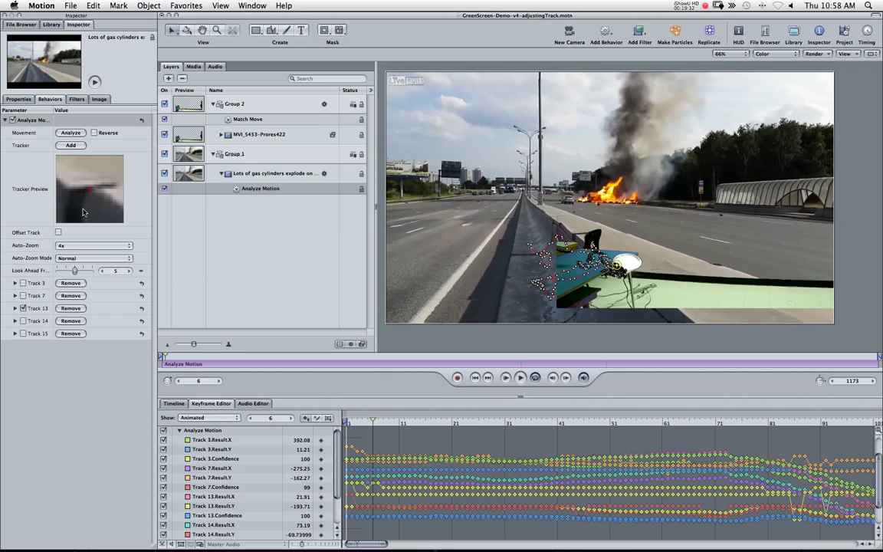
Step: Show only the Track 13 X, Y and Confidence curves in the Keyframe Editor again
{"action": "left_click", "coordinate": [163, 432]}
{"action": "left_click", "coordinate": [163, 497]}
{"action": "left_click", "coordinate": [163, 506]}
{"action": "left_click", "coordinate": [163, 515]}
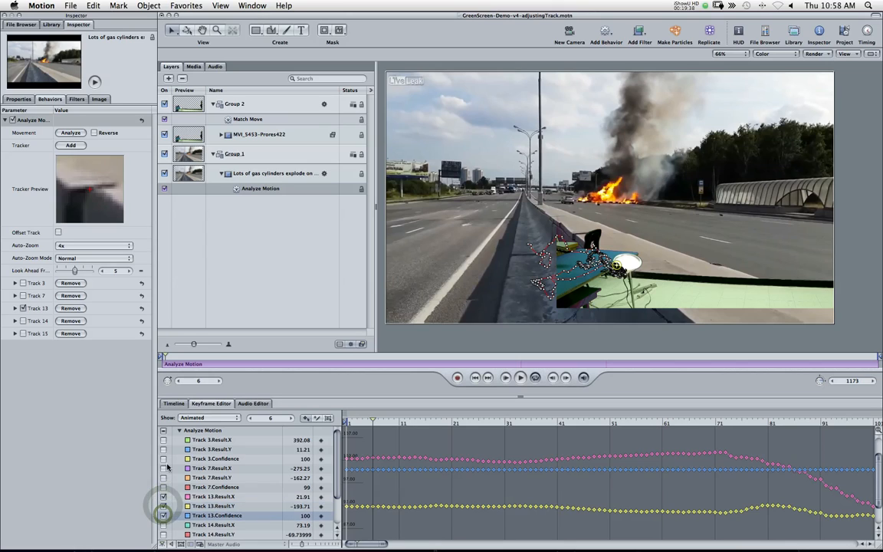
Step: Step forward to frame 9 and adjust Track 13's tracker position in the tracker preview
{"action": "key", "text": "Right"}
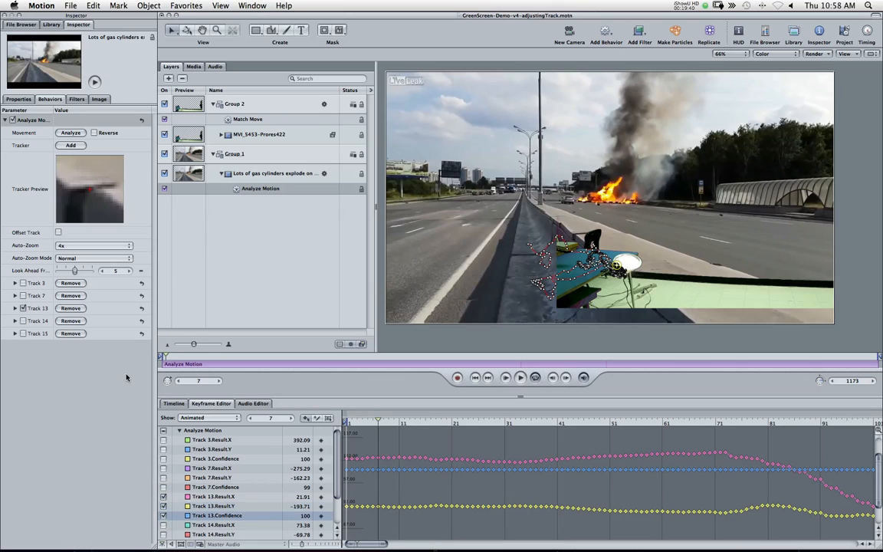
{"action": "key", "text": "Right"}
{"action": "key", "text": "Right"}
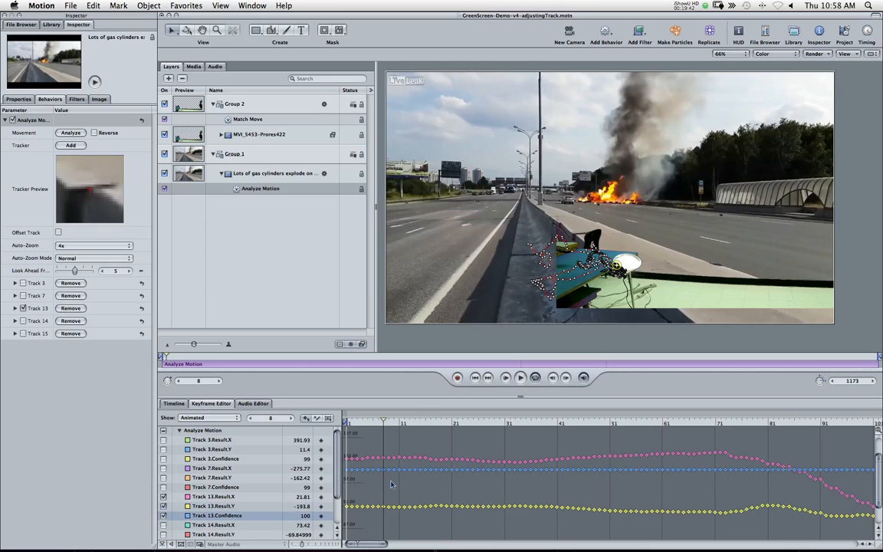
{"action": "key", "text": "Right"}
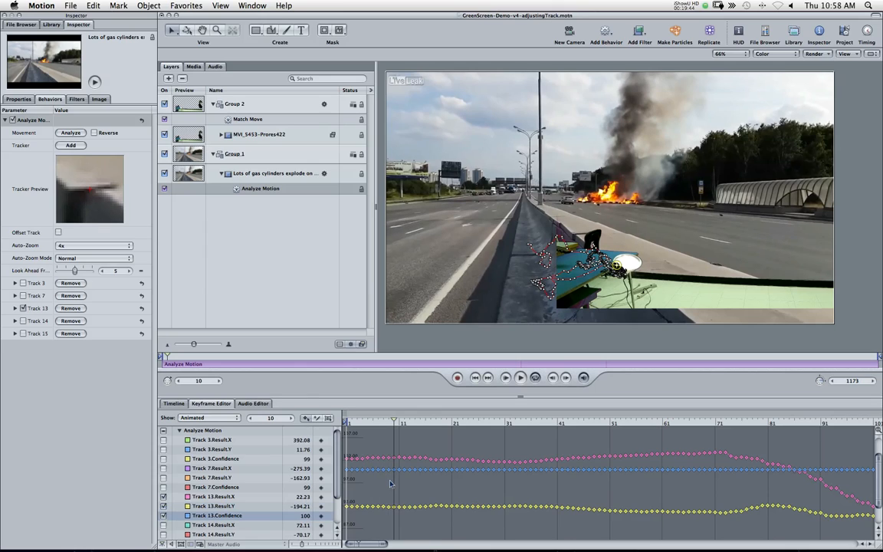
{"action": "key", "text": "Left"}
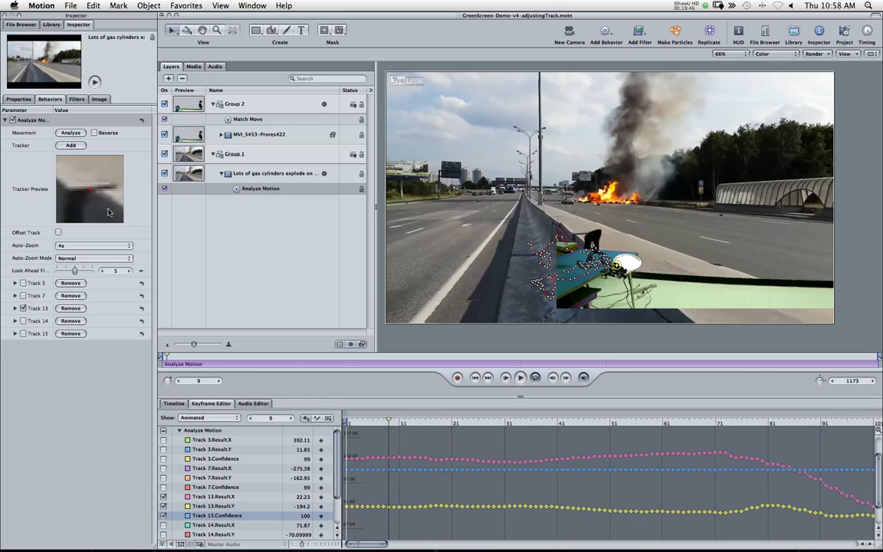
{"action": "left_click_drag", "start_coordinate": [108, 212], "coordinate": [105, 210]}
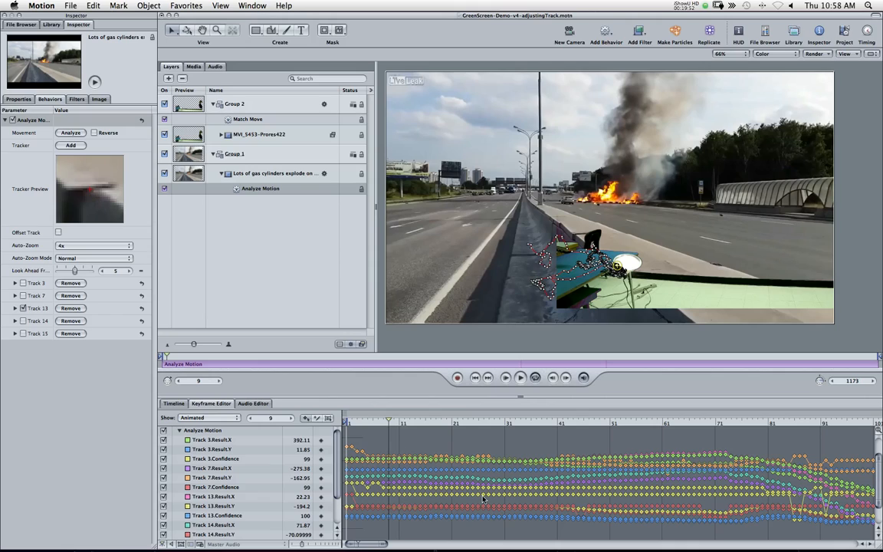
Step: Advance to frame 12 and hide every curve except Track 13's X, Y and Confidence curves
{"action": "key", "text": "Right"}
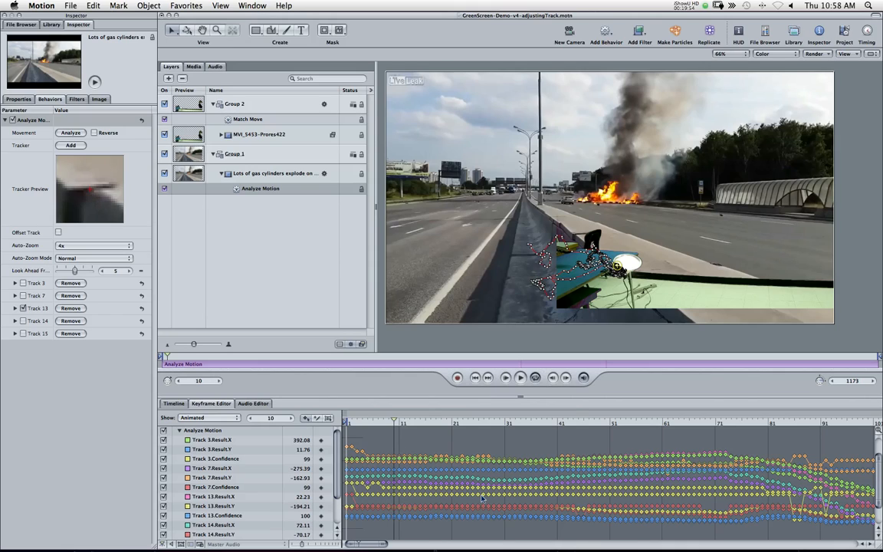
{"action": "key", "text": "Right"}
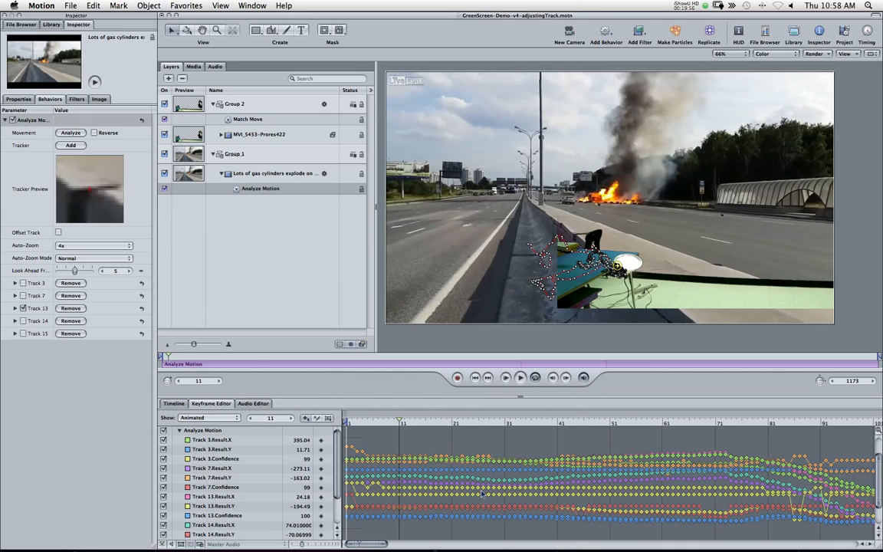
{"action": "key", "text": "Right"}
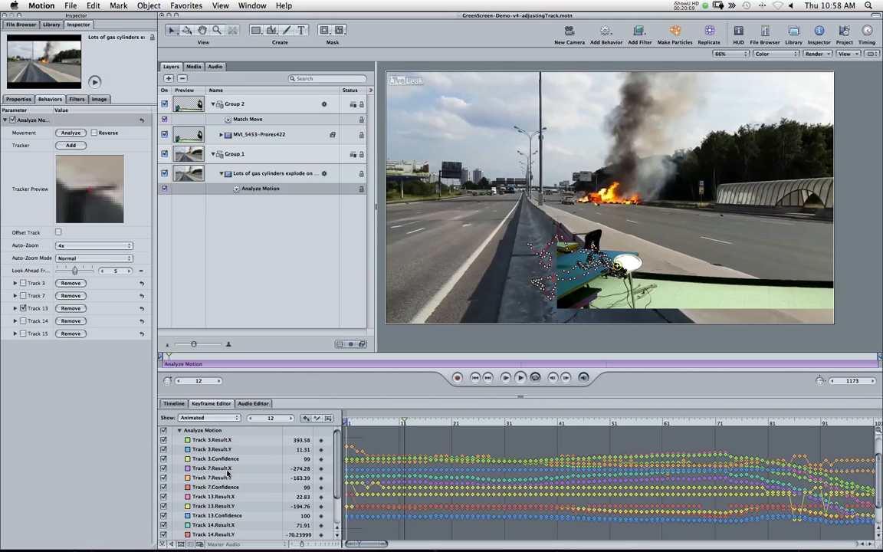
{"action": "left_click", "coordinate": [165, 488]}
{"action": "left_click", "coordinate": [164, 478]}
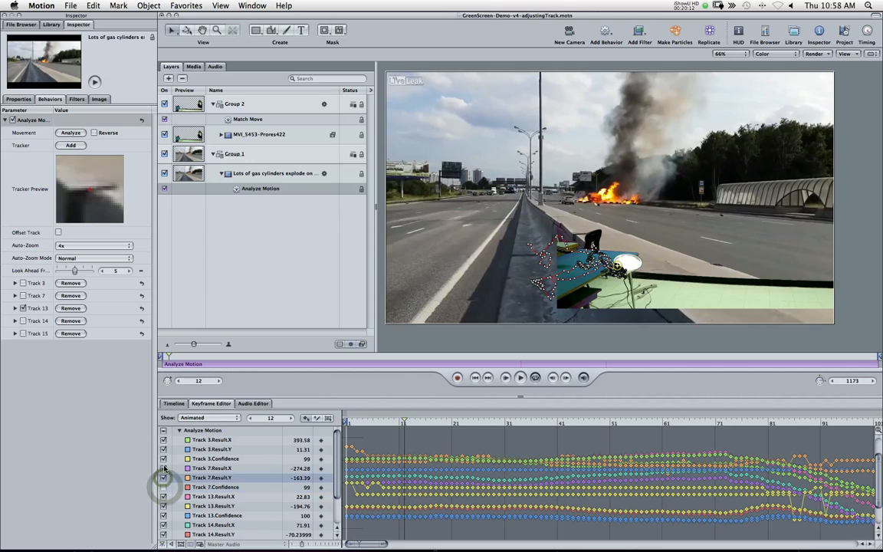
{"action": "left_click", "coordinate": [164, 468]}
{"action": "left_click", "coordinate": [164, 459]}
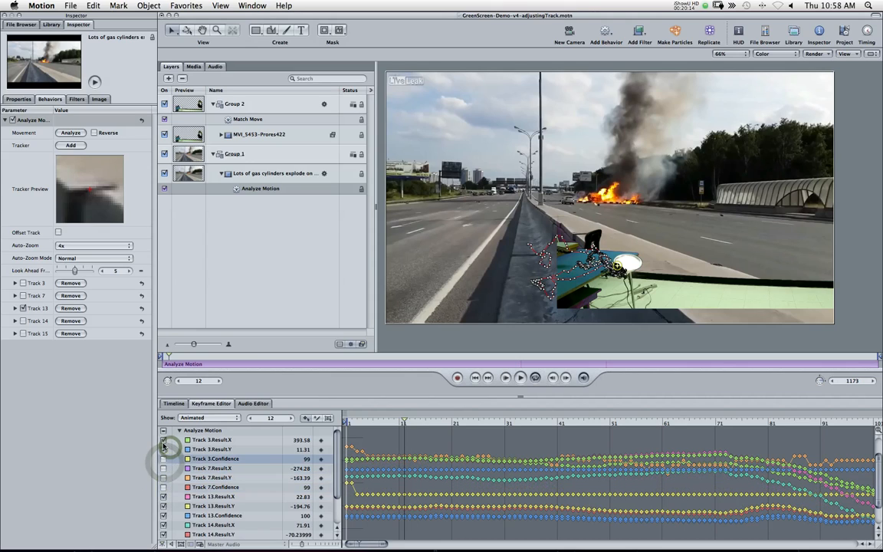
{"action": "left_click", "coordinate": [163, 449]}
{"action": "left_click", "coordinate": [164, 440]}
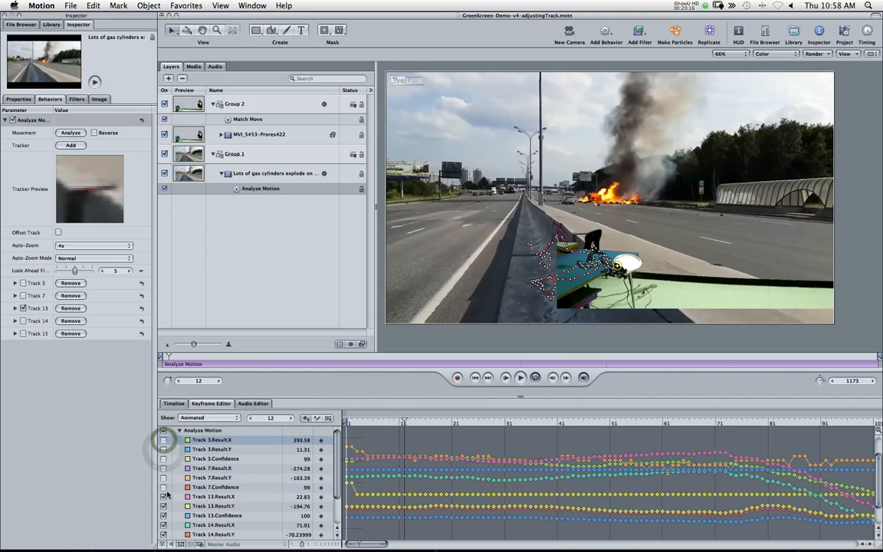
{"action": "left_click", "coordinate": [162, 431]}
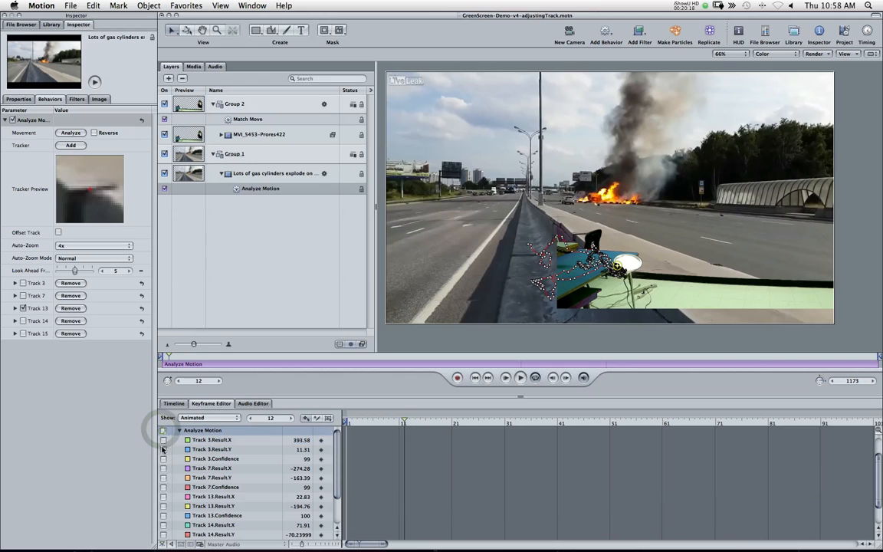
{"action": "left_click", "coordinate": [163, 497]}
{"action": "left_click", "coordinate": [163, 506]}
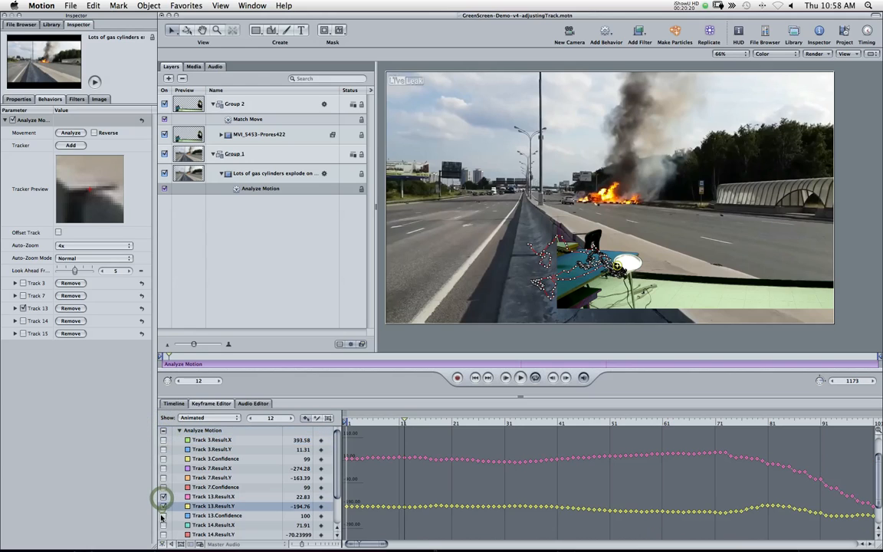
{"action": "left_click", "coordinate": [163, 515]}
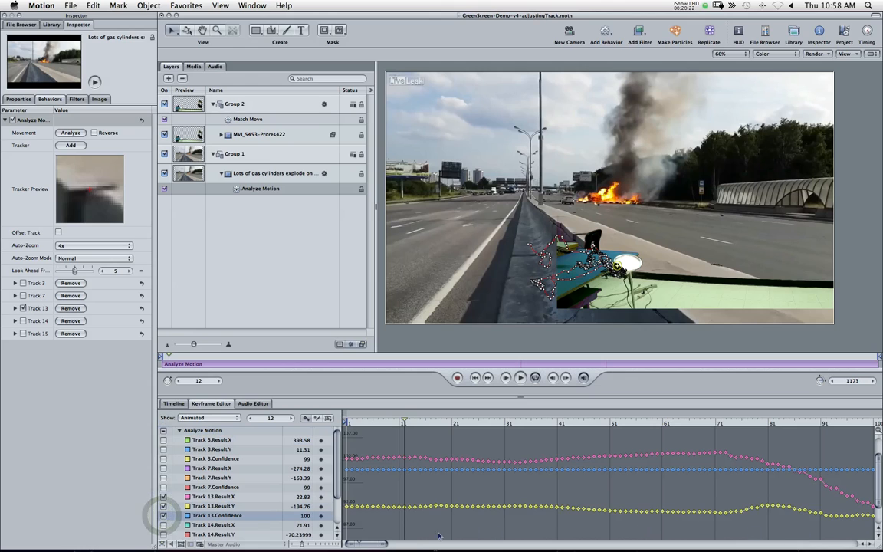
Step: Scroll the Keyframe Editor through the whole clip and back to inspect Track 13's curves
{"action": "left_click_drag", "start_coordinate": [395, 543], "coordinate": [416, 547]}
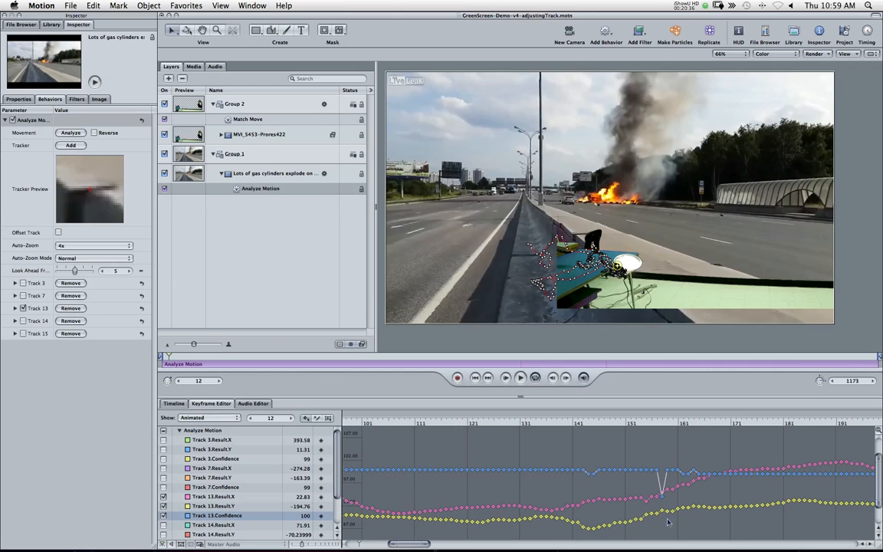
{"action": "left_click_drag", "start_coordinate": [413, 544], "coordinate": [633, 546]}
{"action": "left_click_drag", "start_coordinate": [728, 549], "coordinate": [845, 549]}
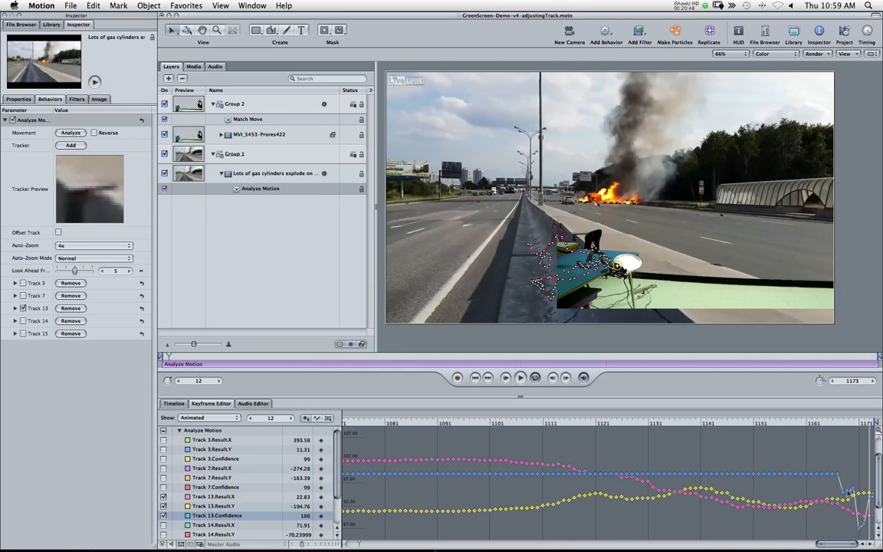
{"action": "left_click_drag", "start_coordinate": [825, 543], "coordinate": [203, 550]}
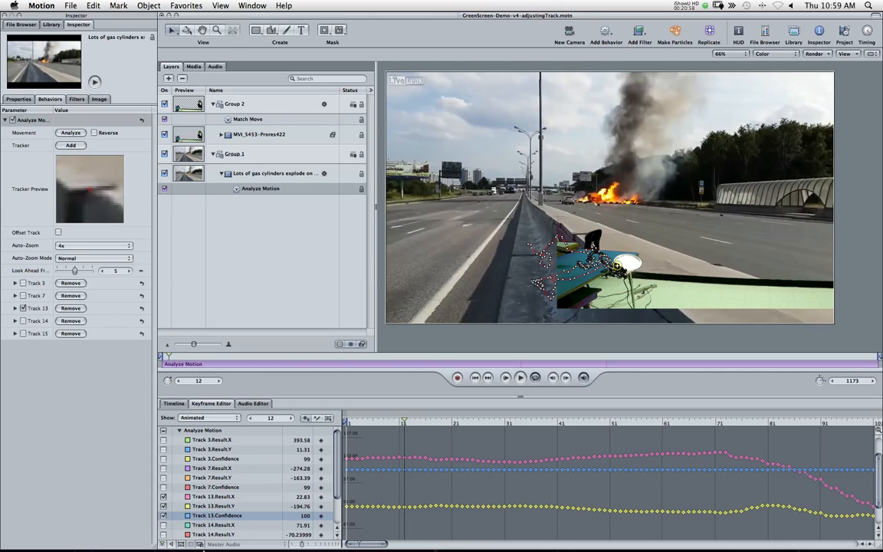
Step: Scrub the playhead from the start to frame 64 to review the match-moved composite
{"action": "left_click", "coordinate": [70, 6]}
{"action": "left_click", "coordinate": [412, 422]}
{"action": "left_click_drag", "start_coordinate": [546, 424], "coordinate": [620, 424]}
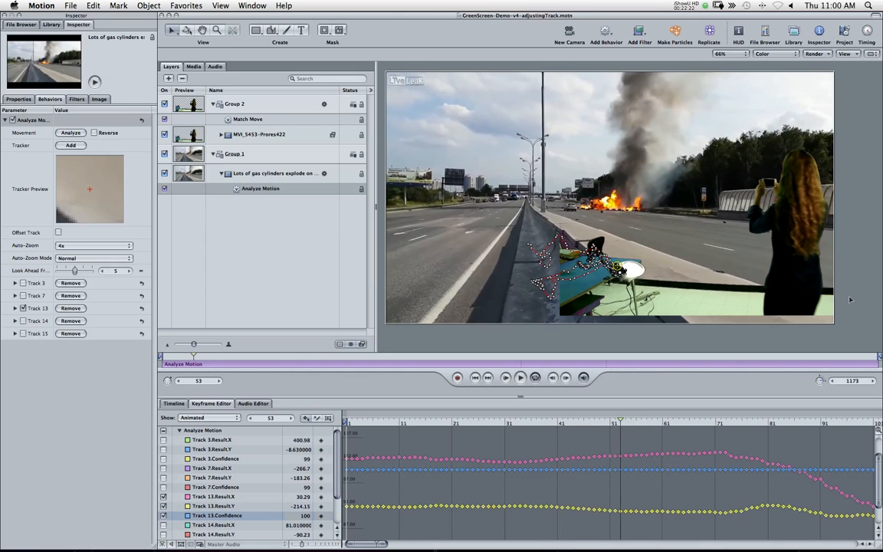
{"action": "left_click", "coordinate": [642, 419]}
{"action": "left_click_drag", "start_coordinate": [657, 421], "coordinate": [680, 422]}
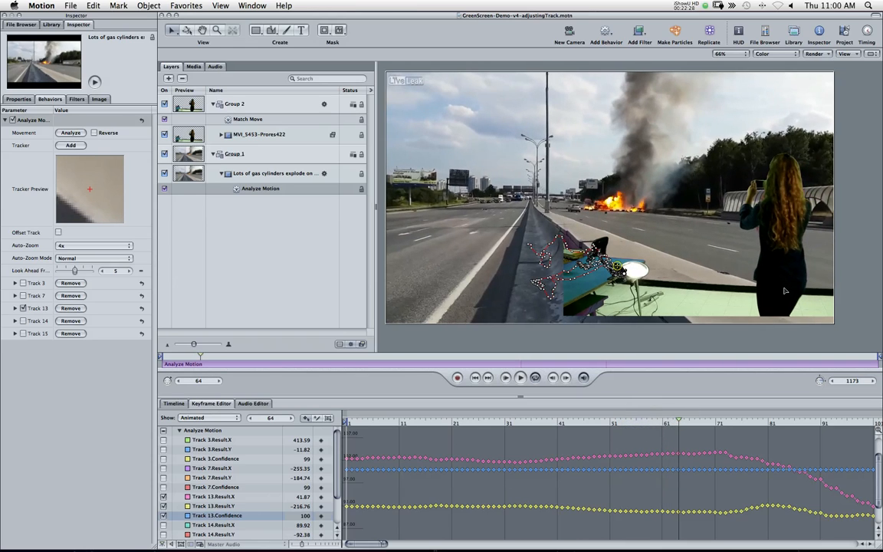